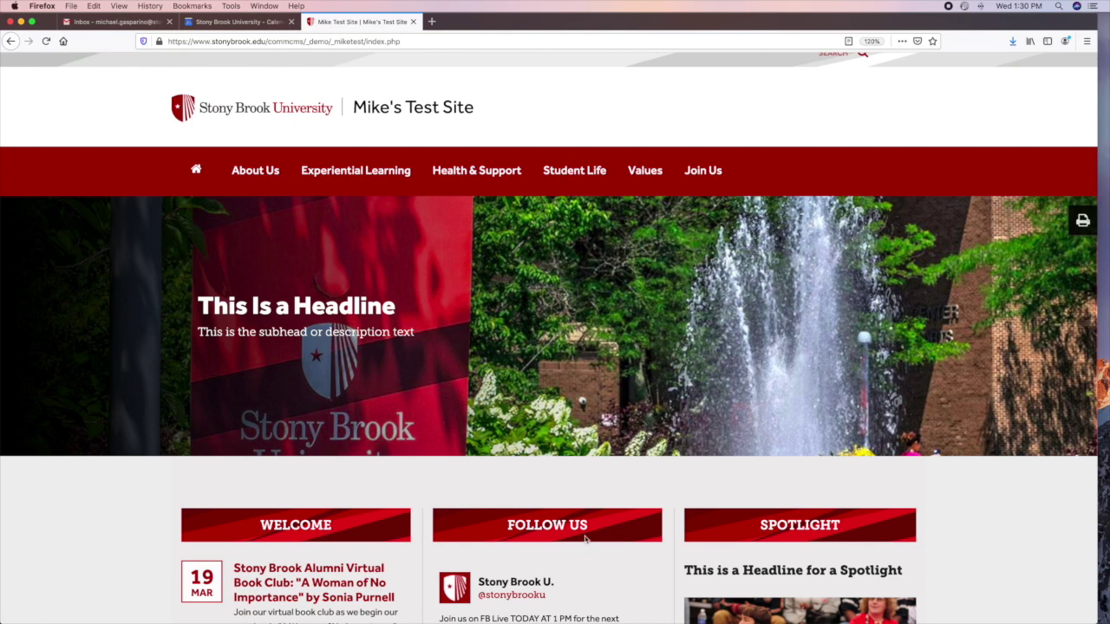
# Step: Go to About Us > Staff Cards and log into OU Campus via the footer © link
pyautogui.click(256, 171)
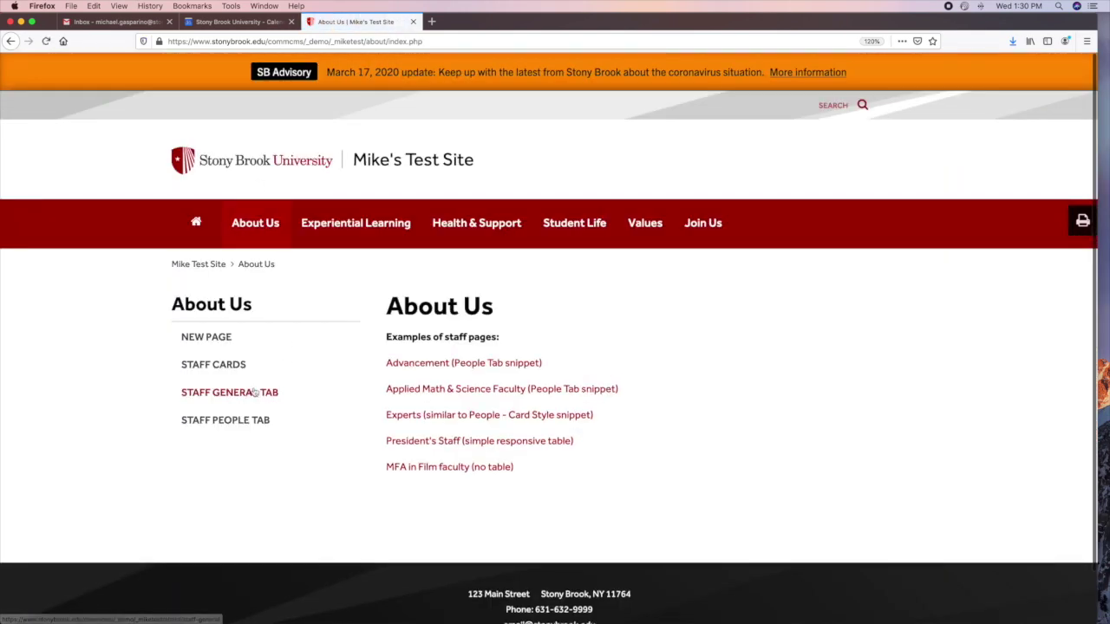
pyautogui.click(232, 366)
pyautogui.scroll(-2, 300, 379)
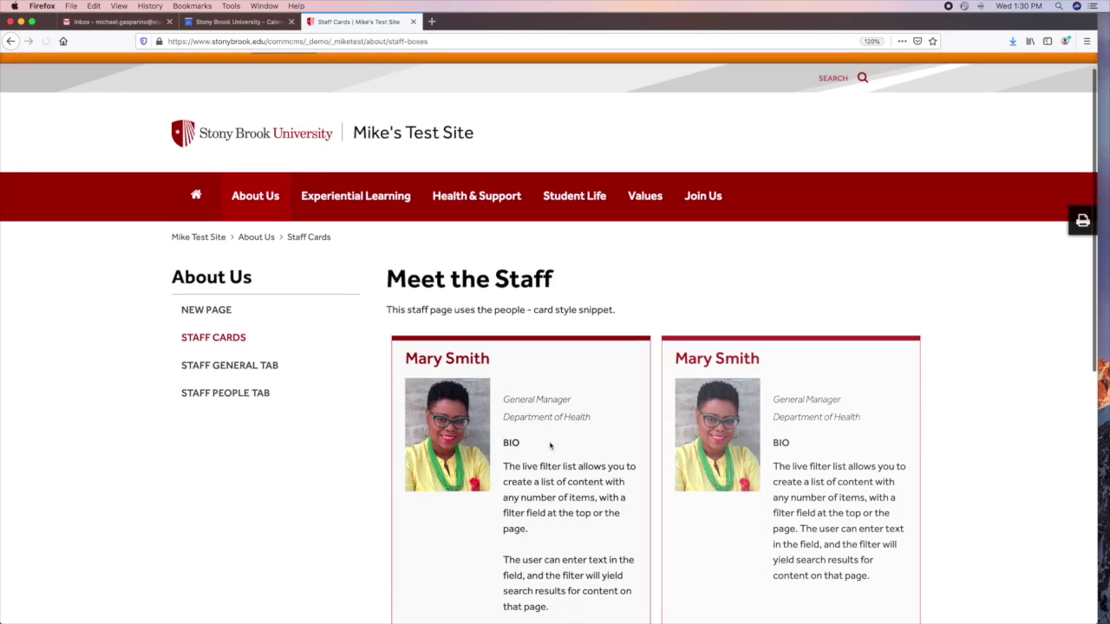
pyautogui.scroll(-6, 550, 445)
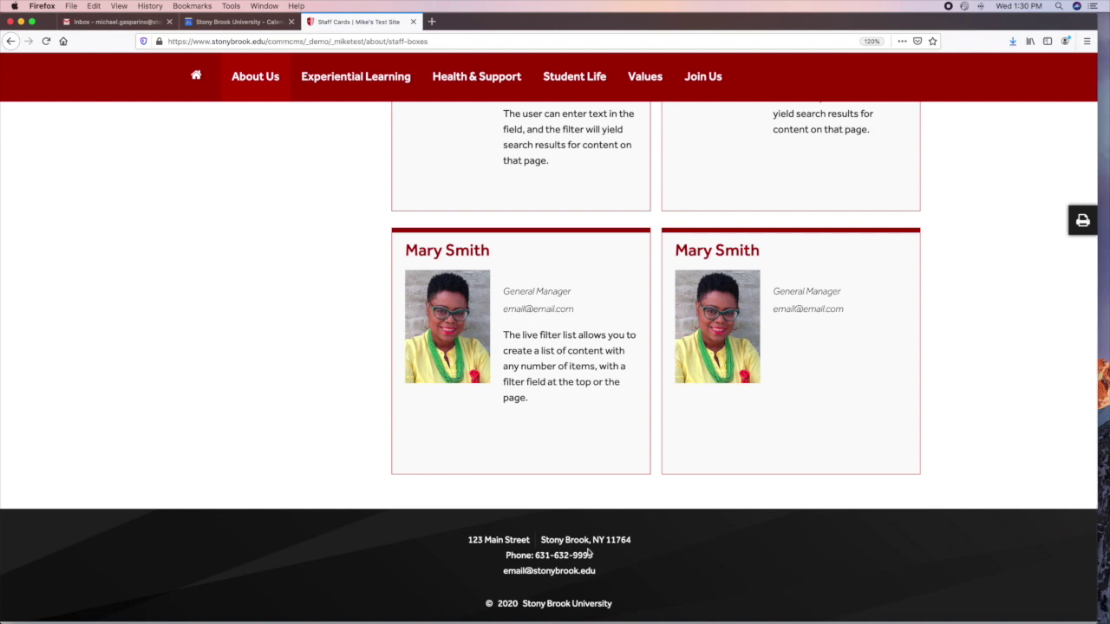
pyautogui.click(490, 604)
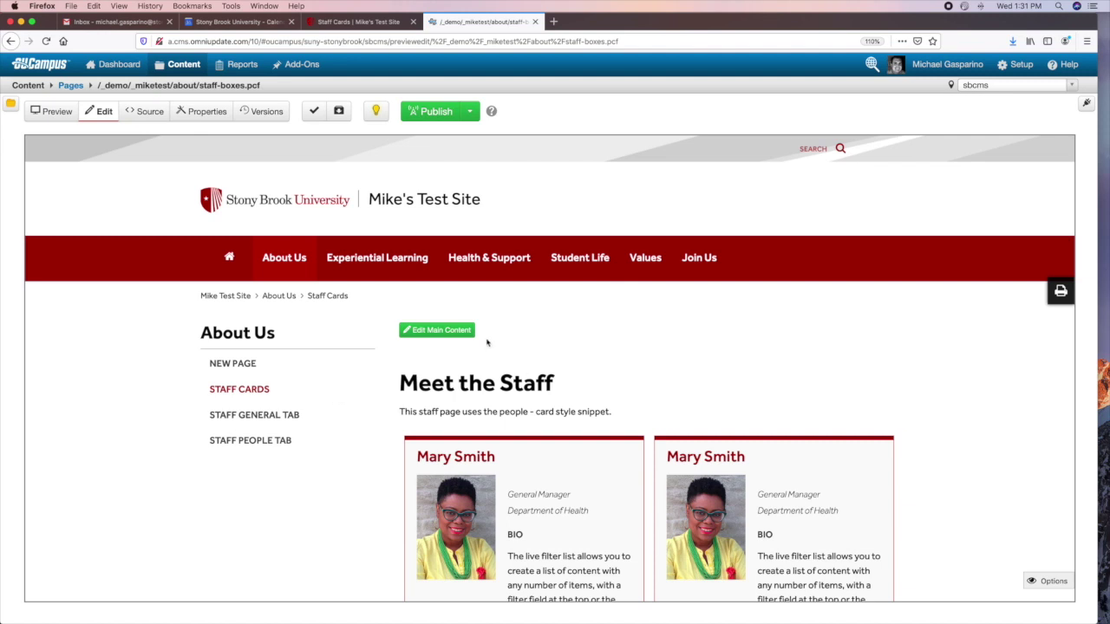
# Step: Merge the first two cards' split Summary Text paragraphs into one, then save and exit
pyautogui.click(450, 335)
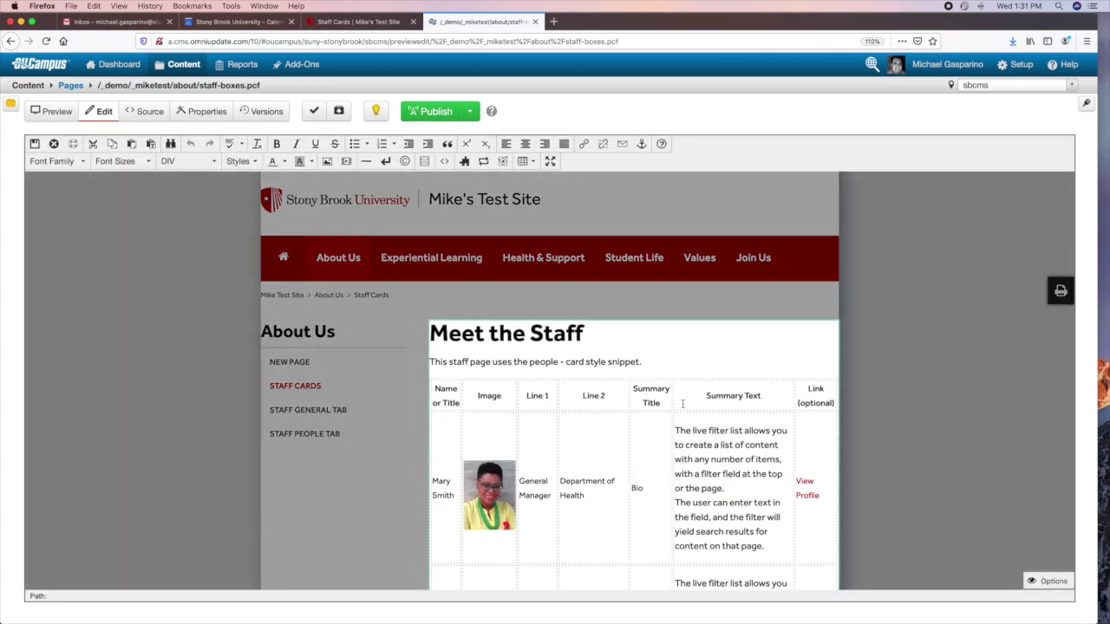
pyautogui.scroll(-3, 715, 452)
pyautogui.click(749, 367)
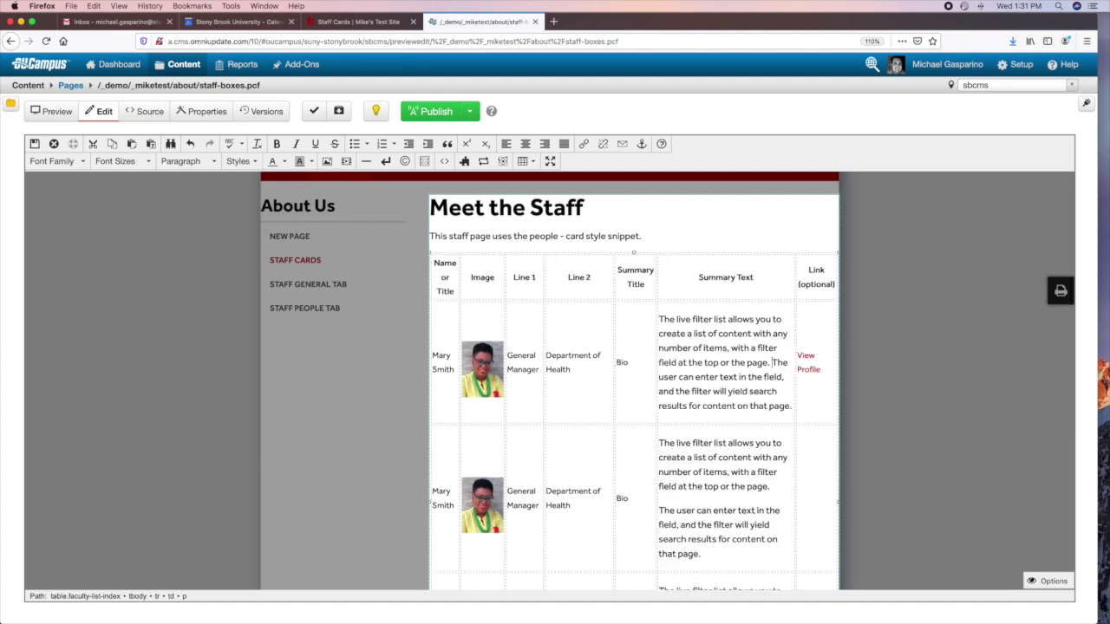
pyautogui.click(779, 486)
pyautogui.press('Delete')
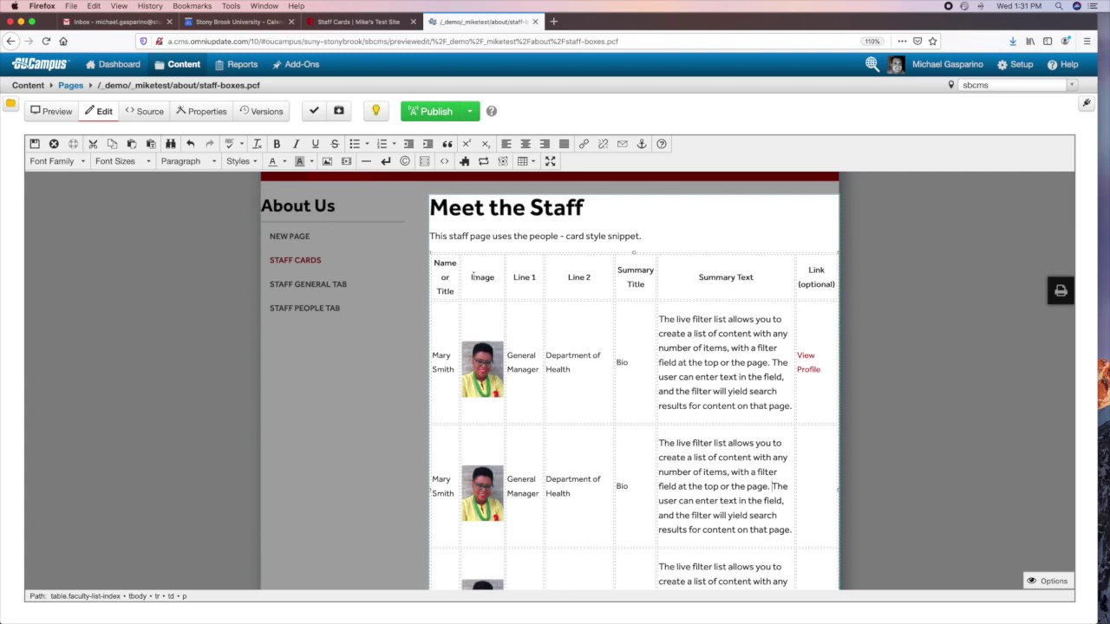
pyautogui.click(35, 144)
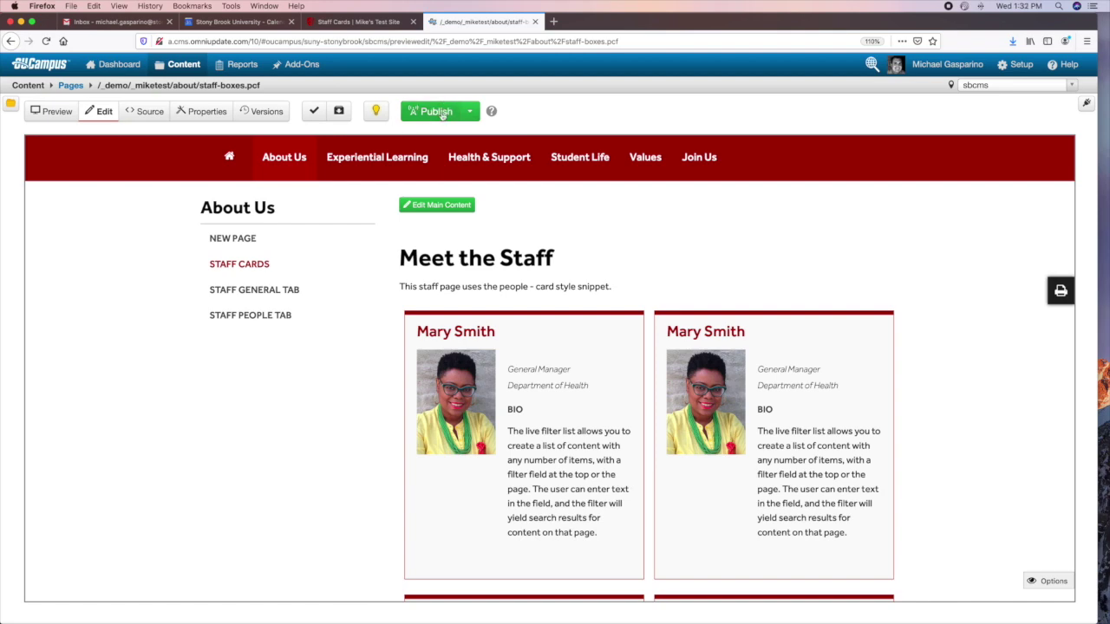
# Step: Start publishing staff-boxes.pcf with version description 'edited page' and view the Schedule options
pyautogui.click(442, 112)
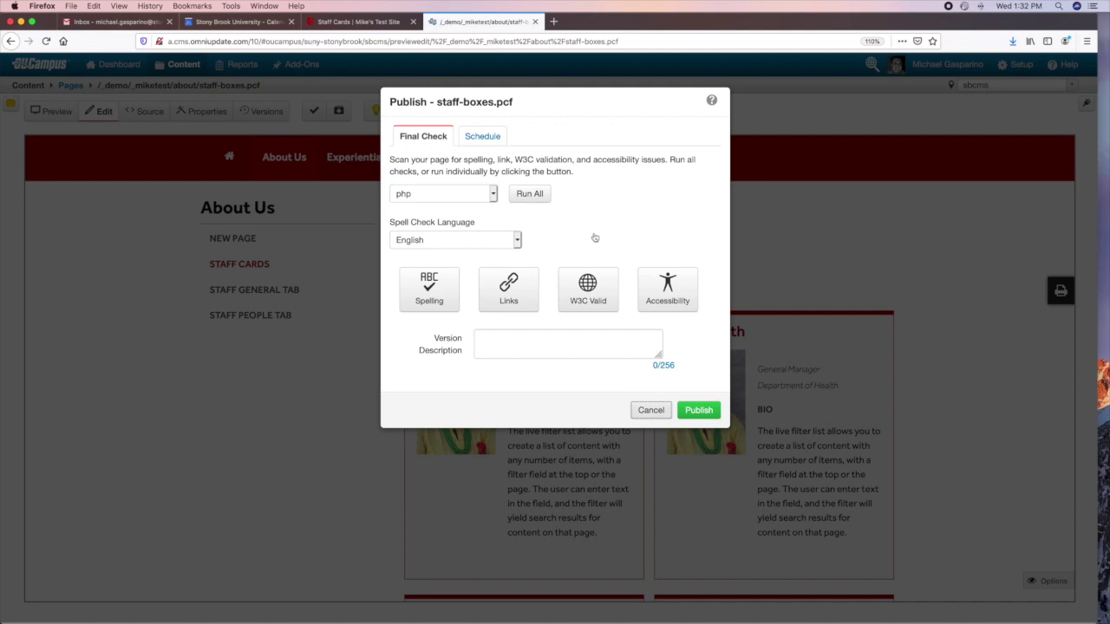
pyautogui.click(511, 339)
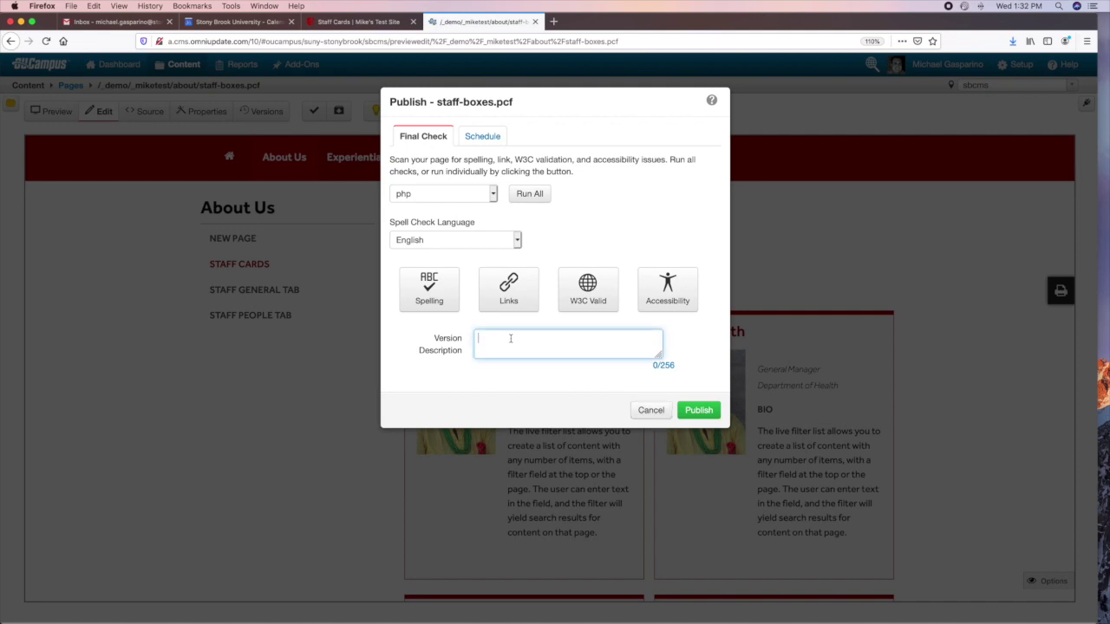
pyautogui.write('edited page')
pyautogui.click(486, 136)
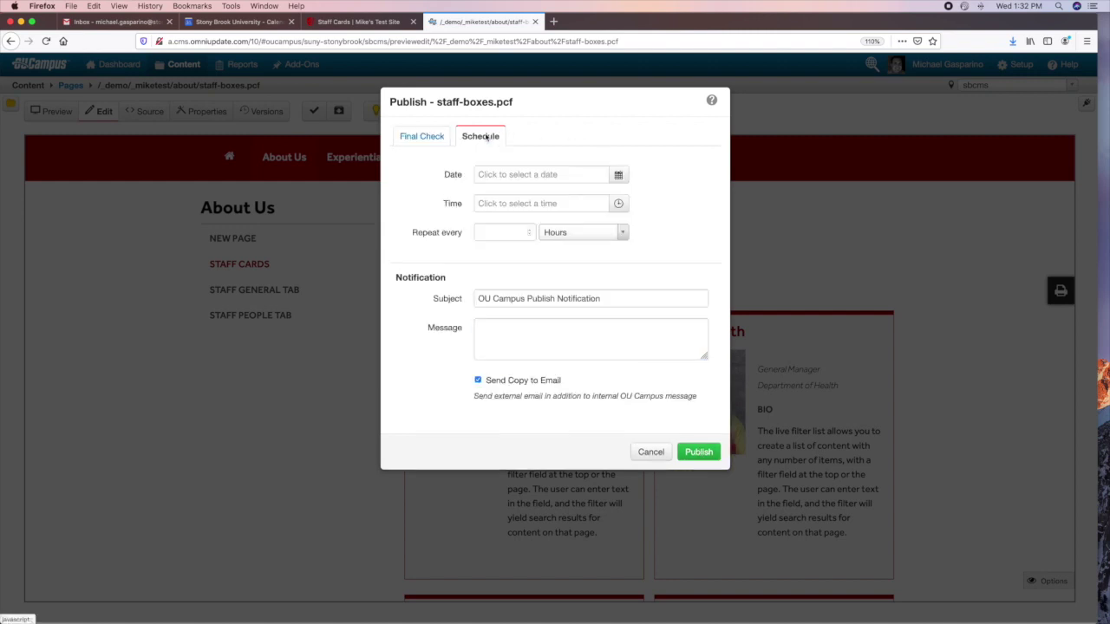
# Step: Try a scheduled publish date of 3/20/2020 at 3:00 AM in the pickers
pyautogui.click(618, 174)
pyautogui.click(578, 280)
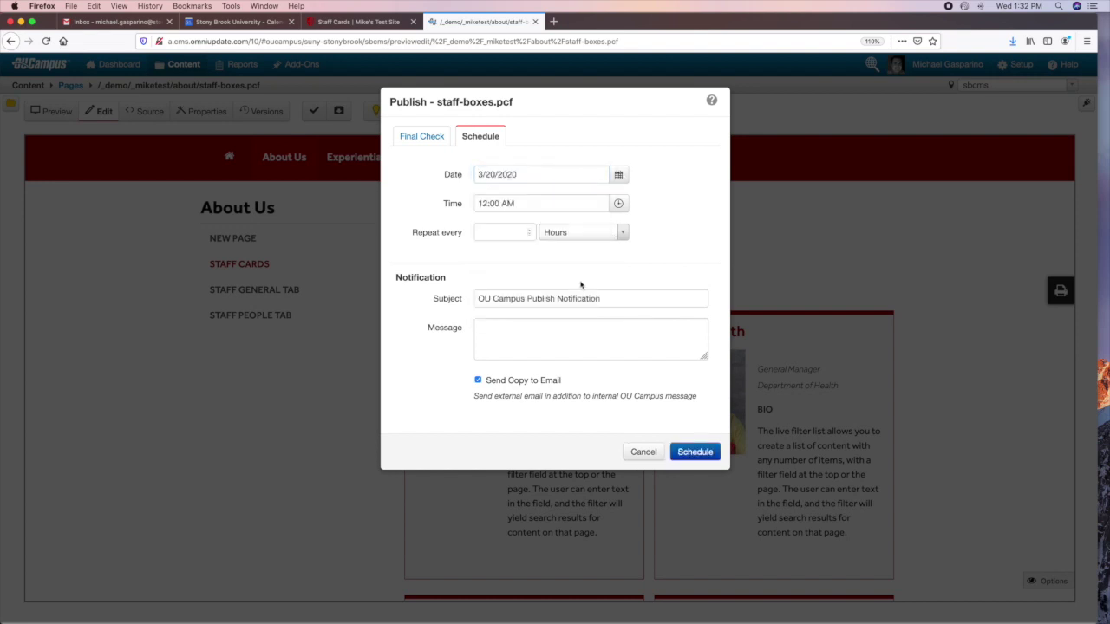
pyautogui.click(552, 201)
pyautogui.click(490, 228)
pyautogui.click(490, 228)
pyautogui.click(490, 228)
pyautogui.click(668, 223)
# Step: Cancel the scheduling and publish staff-boxes.pcf immediately instead
pyautogui.click(432, 139)
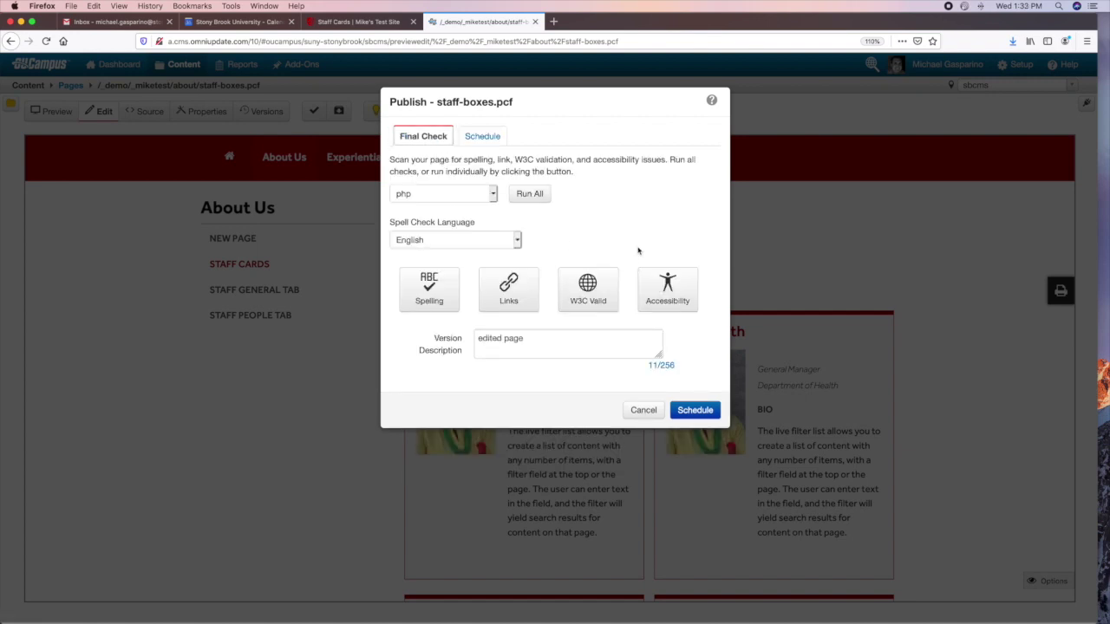
pyautogui.click(483, 138)
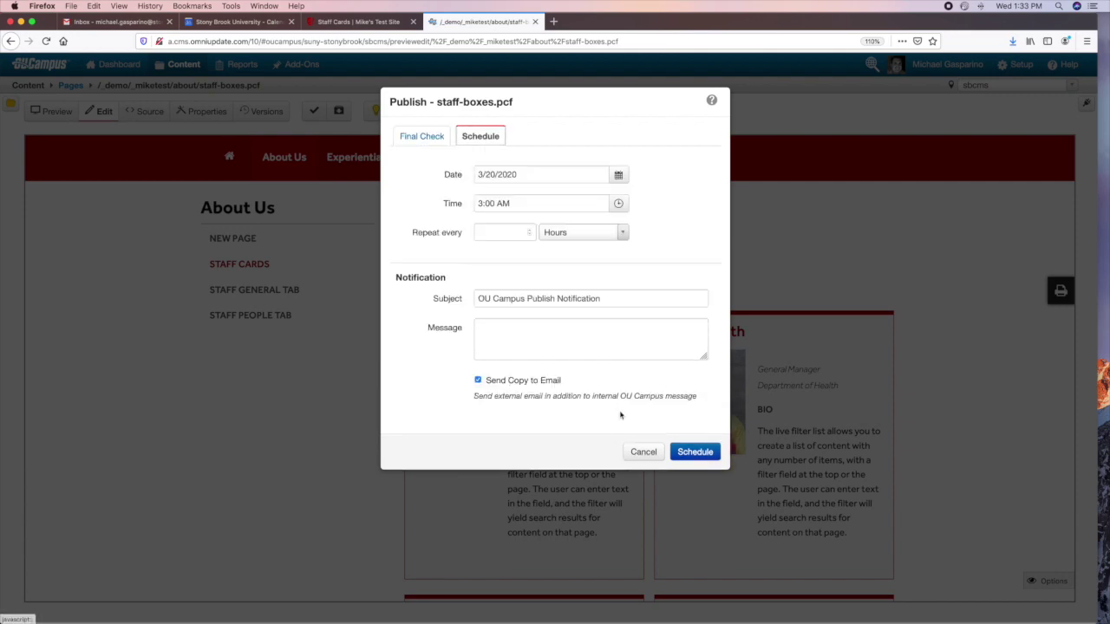
pyautogui.click(641, 450)
pyautogui.click(436, 111)
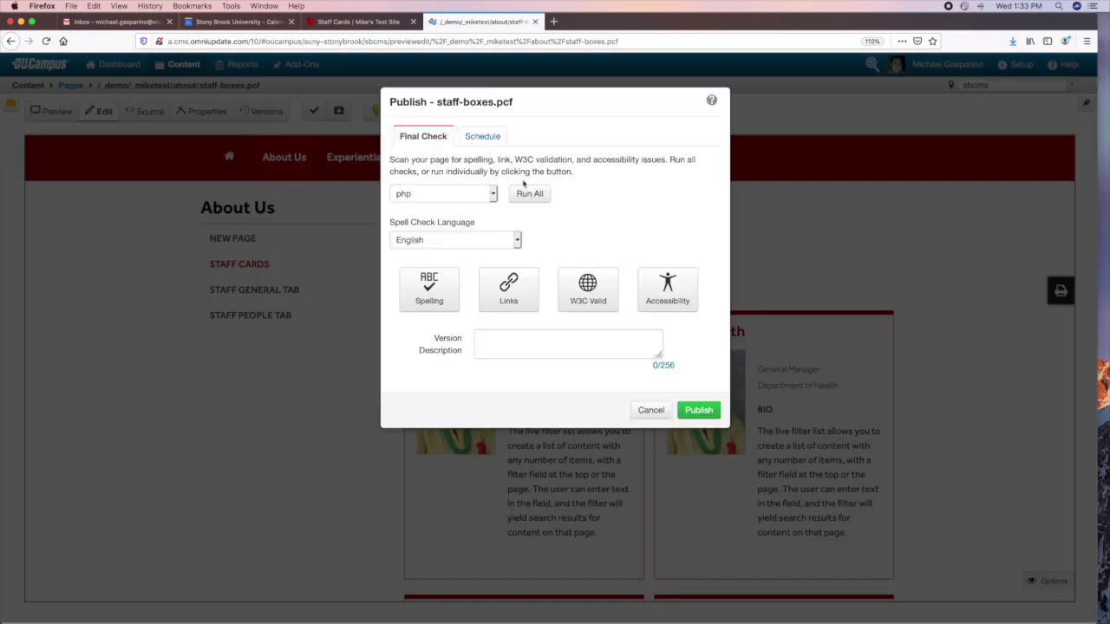
pyautogui.click(699, 411)
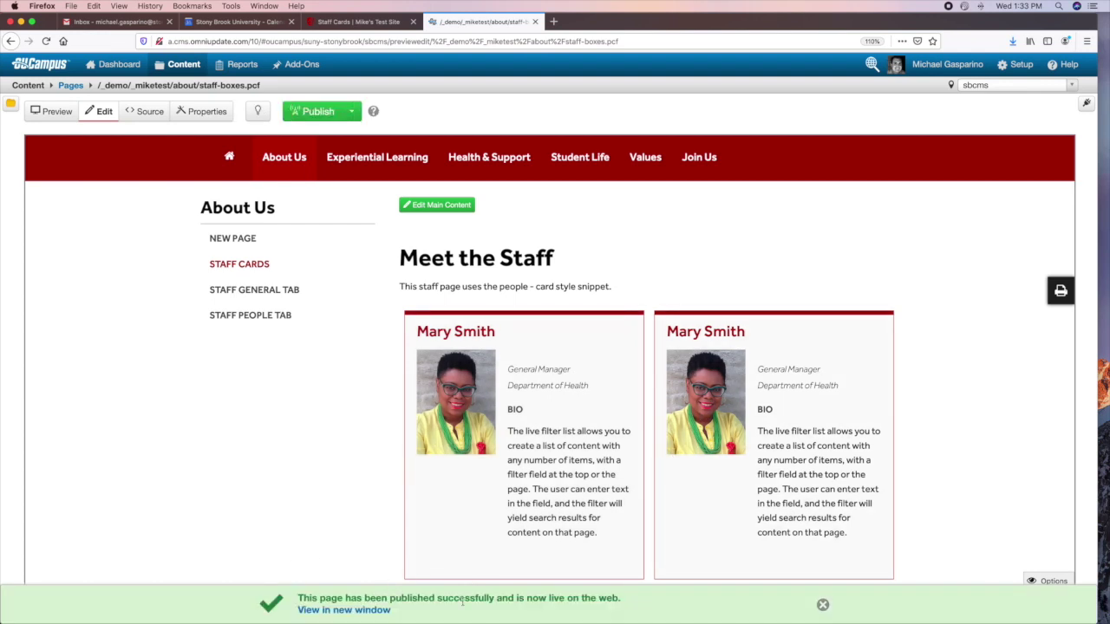
# Step: Review the live Staff Cards page in a new window, close it, and dismiss the success notice
pyautogui.click(386, 611)
pyautogui.scroll(-5, 731, 512)
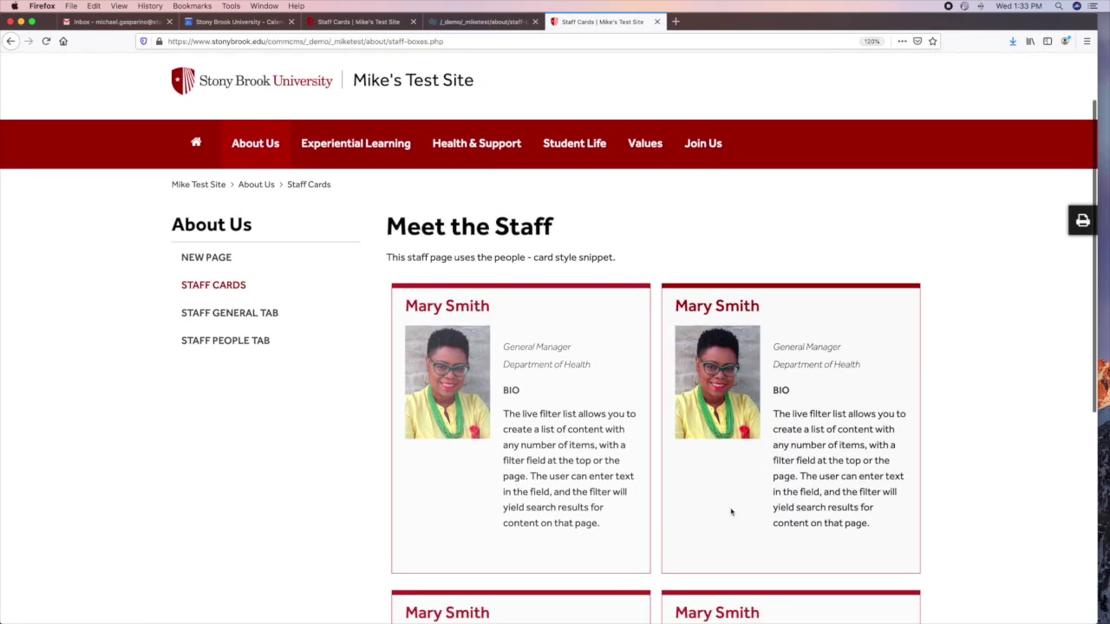
pyautogui.scroll(6, 731, 513)
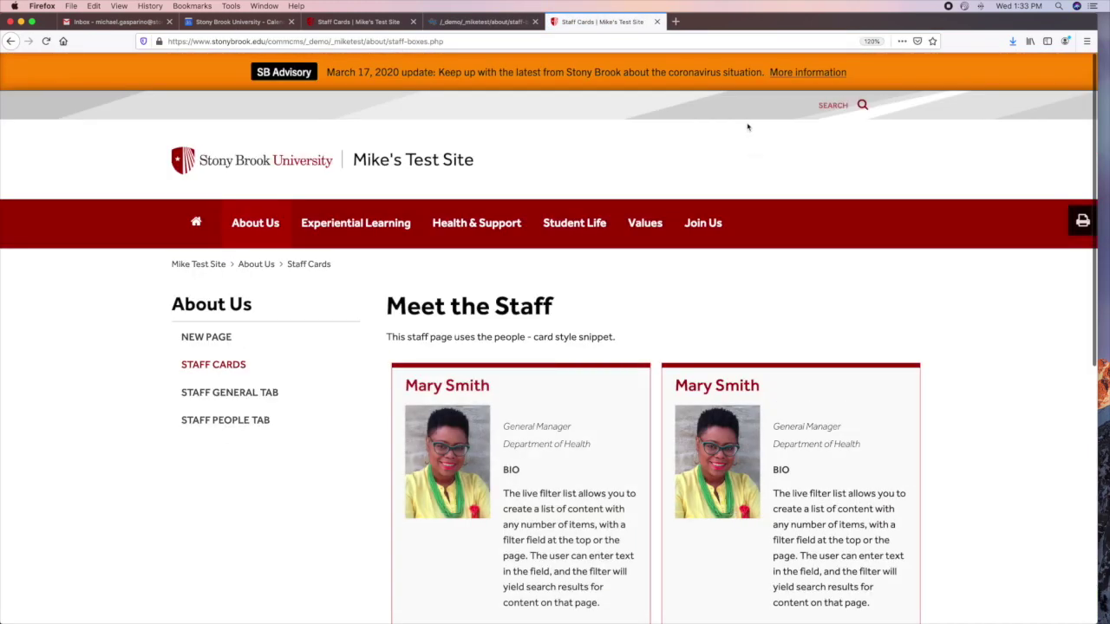
pyautogui.click(657, 21)
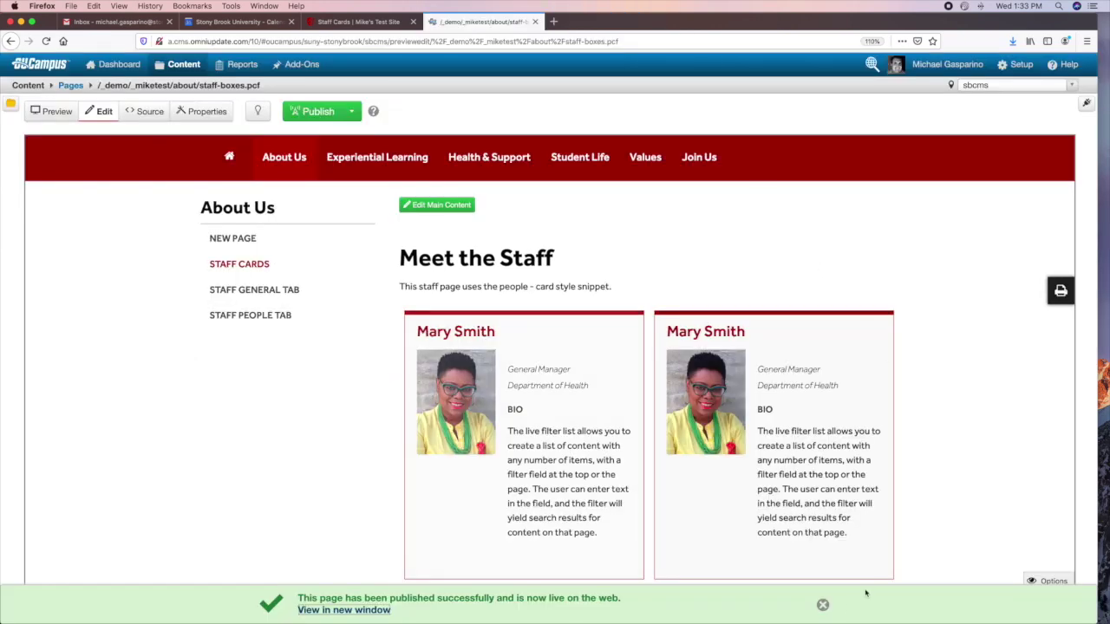
pyautogui.click(822, 604)
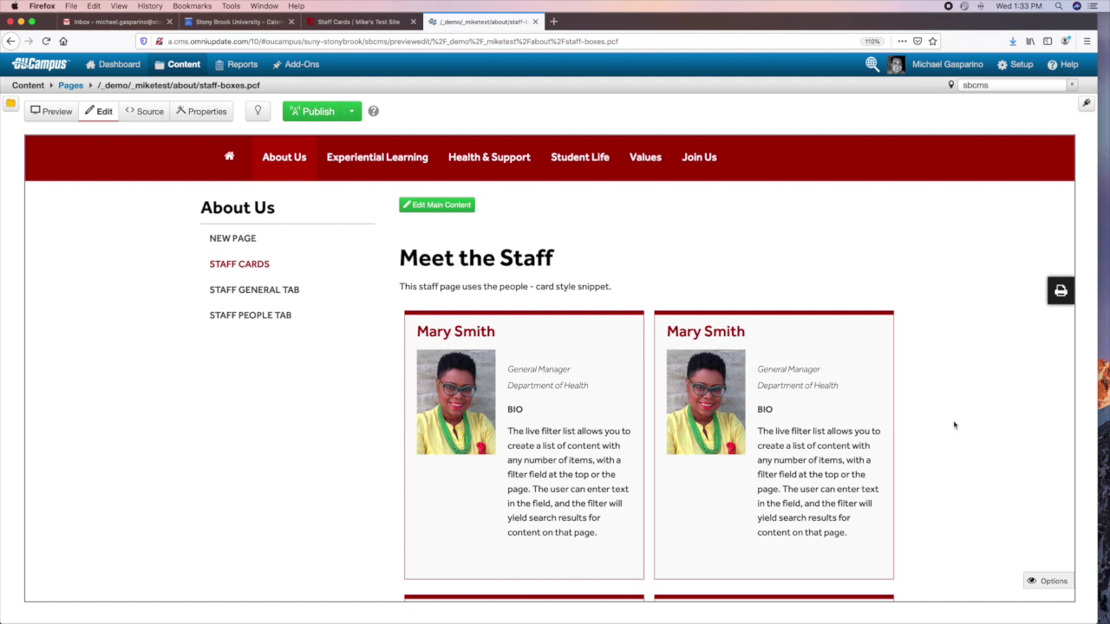
pyautogui.scroll(3, 954, 425)
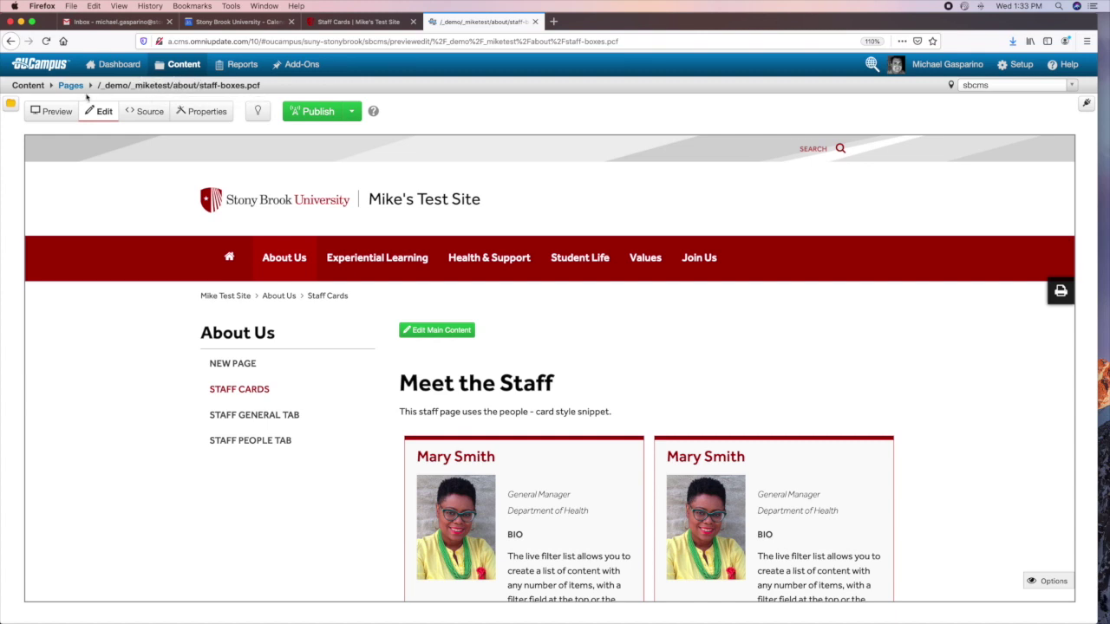
# Step: Go to Content > Pages, then up to the _miketest folder listing
pyautogui.moveTo(184, 66)
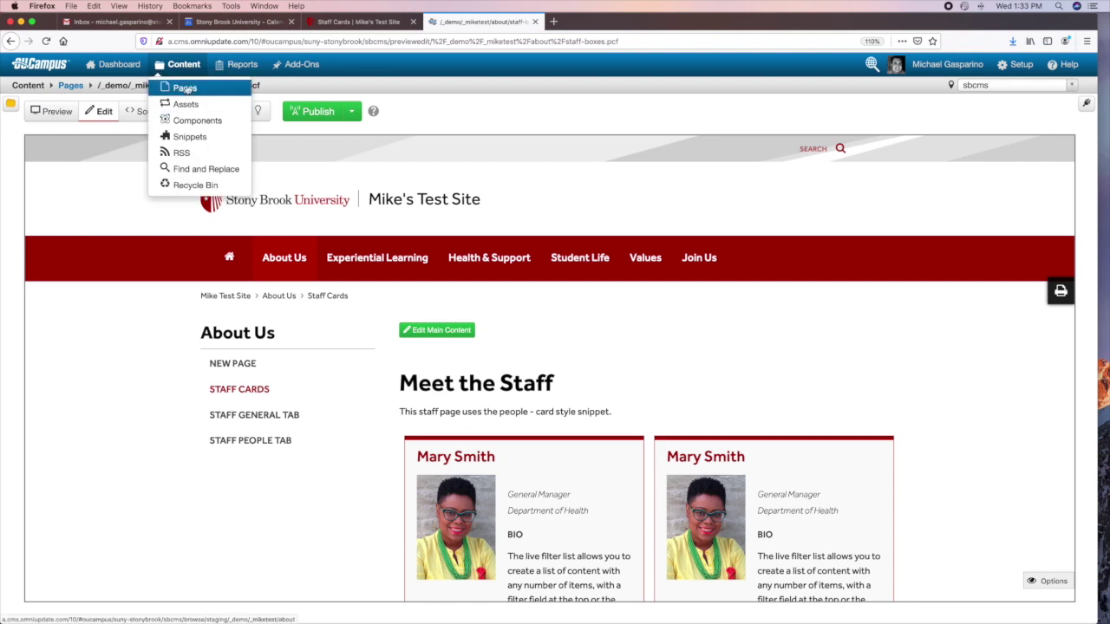
pyautogui.click(185, 88)
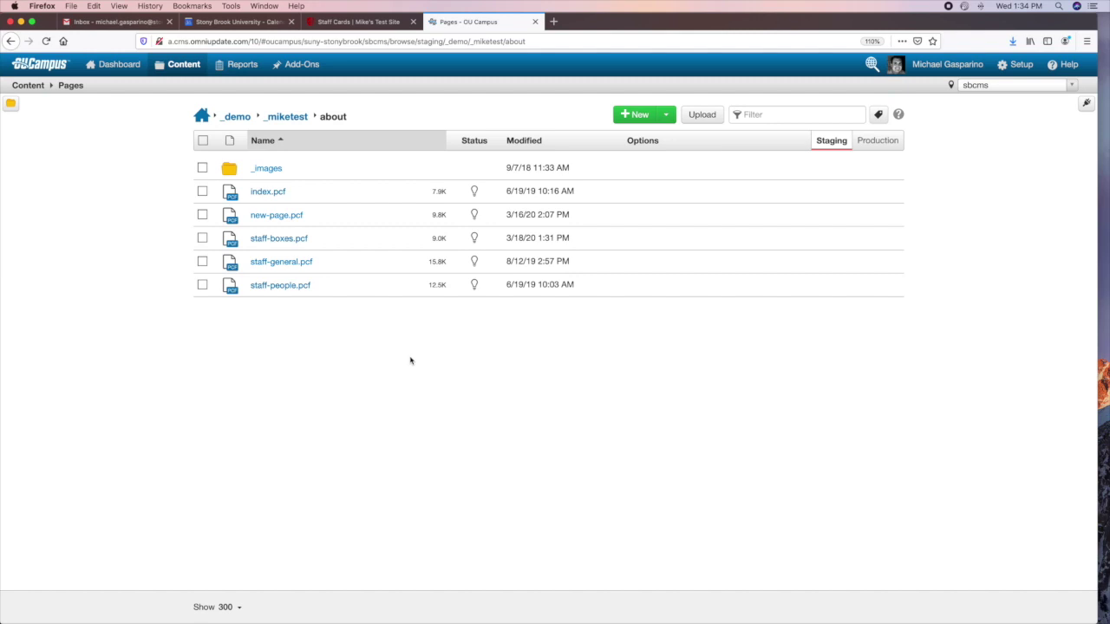
pyautogui.moveTo(301, 275)
pyautogui.click(289, 119)
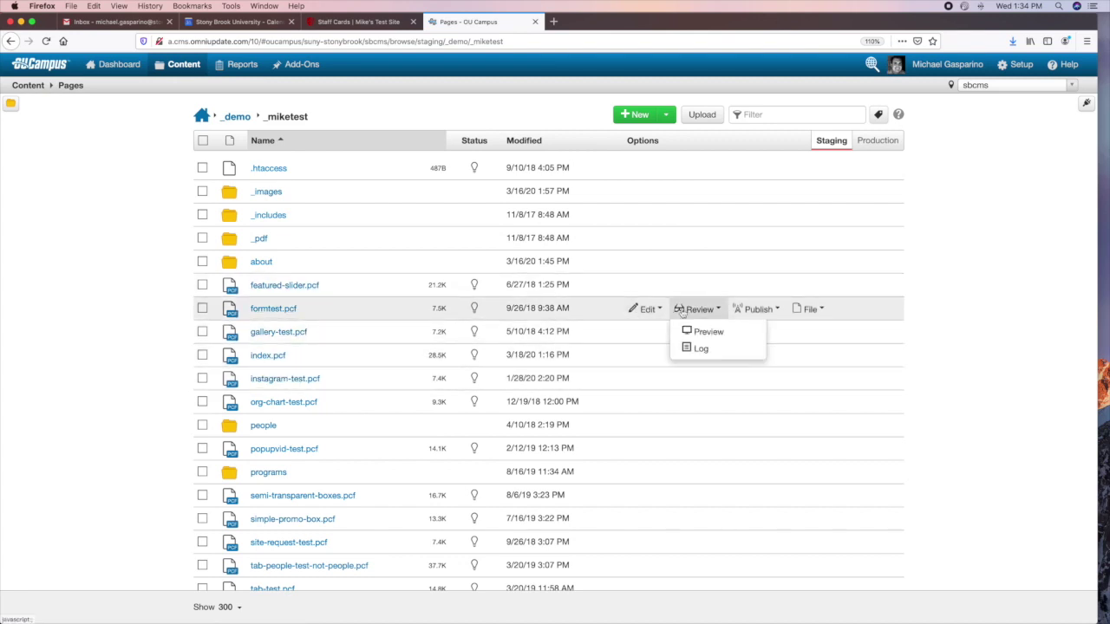
# Step: Inspect the _pdf folder's file actions, ending in the about folder's page list
pyautogui.moveTo(802, 314)
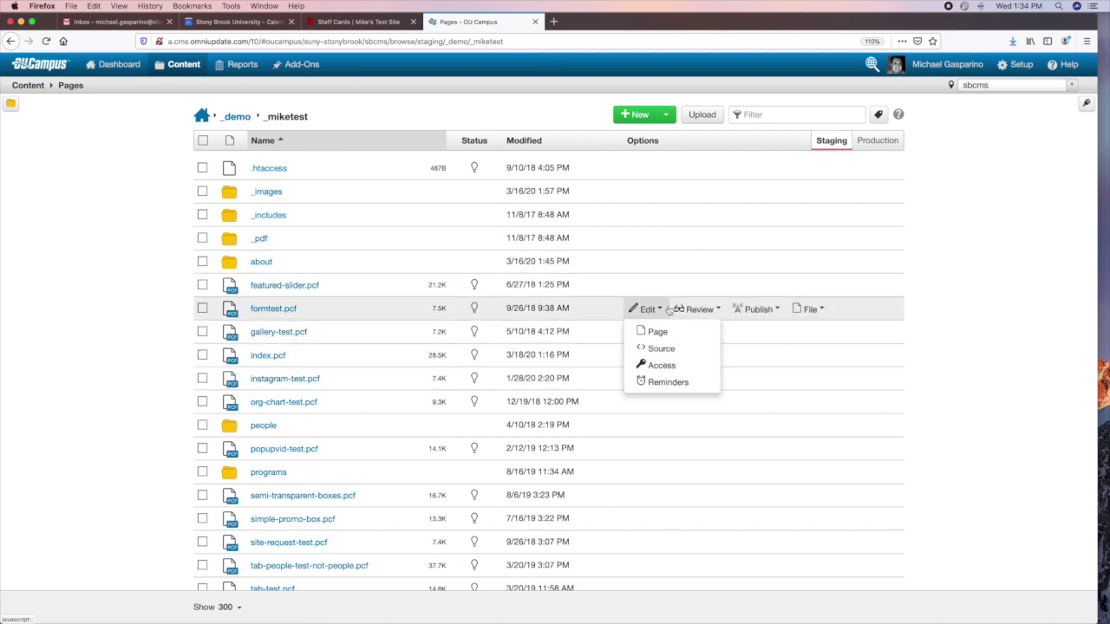
pyautogui.moveTo(747, 311)
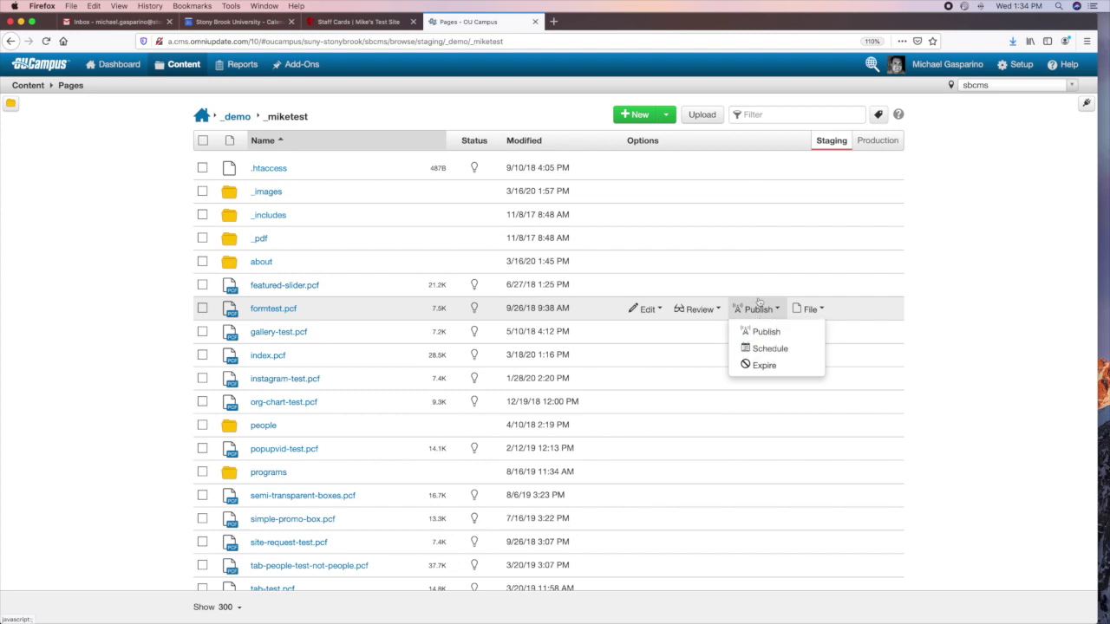
pyautogui.moveTo(636, 309)
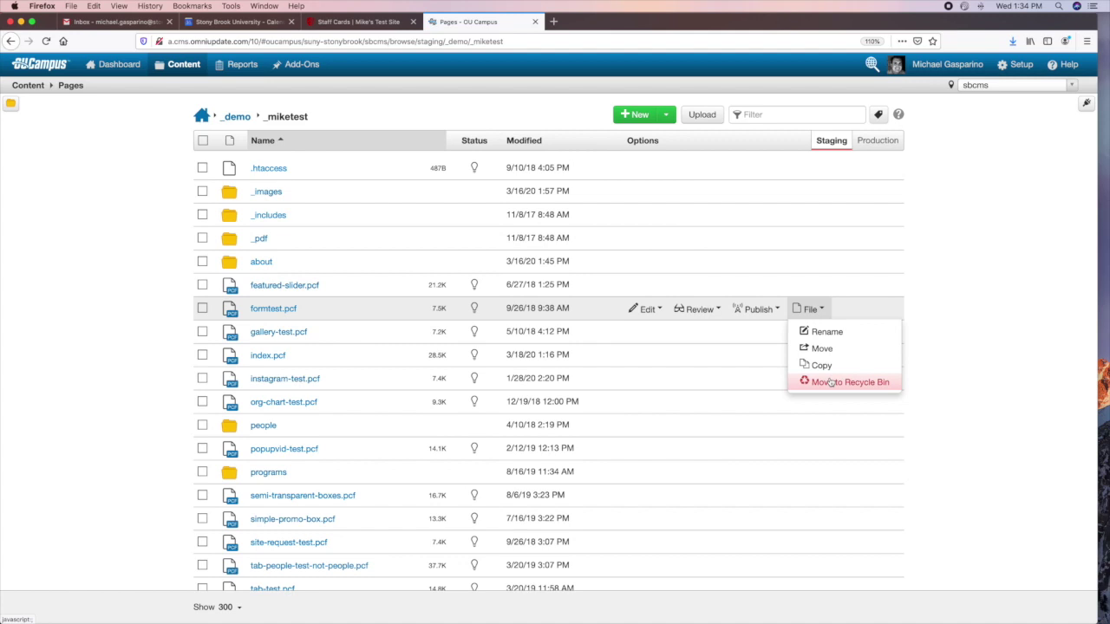
pyautogui.click(760, 241)
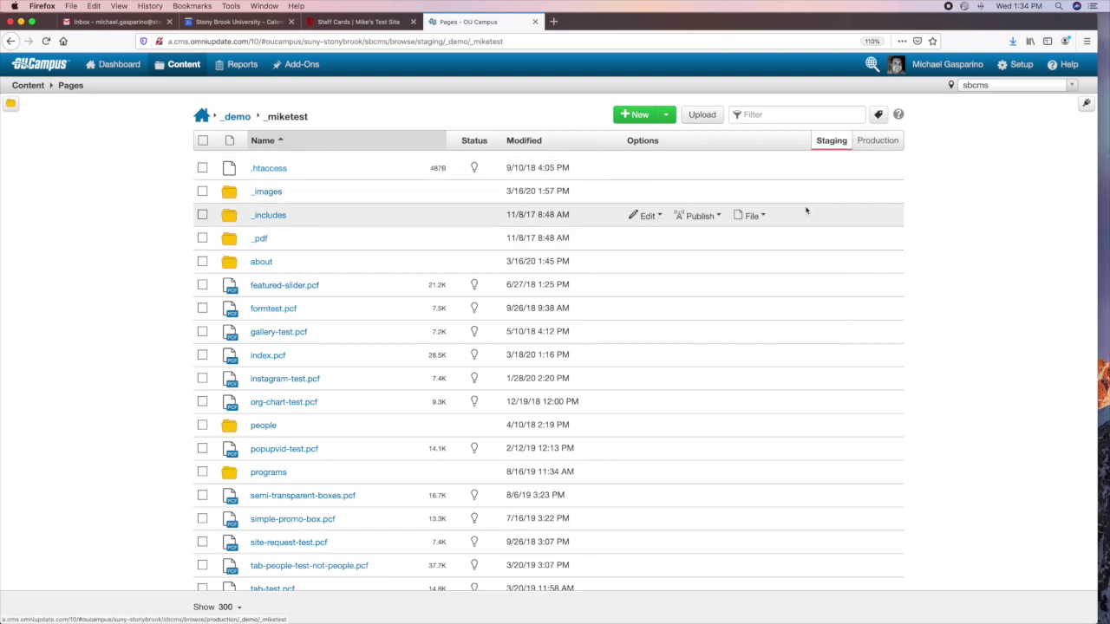
pyautogui.moveTo(669, 316)
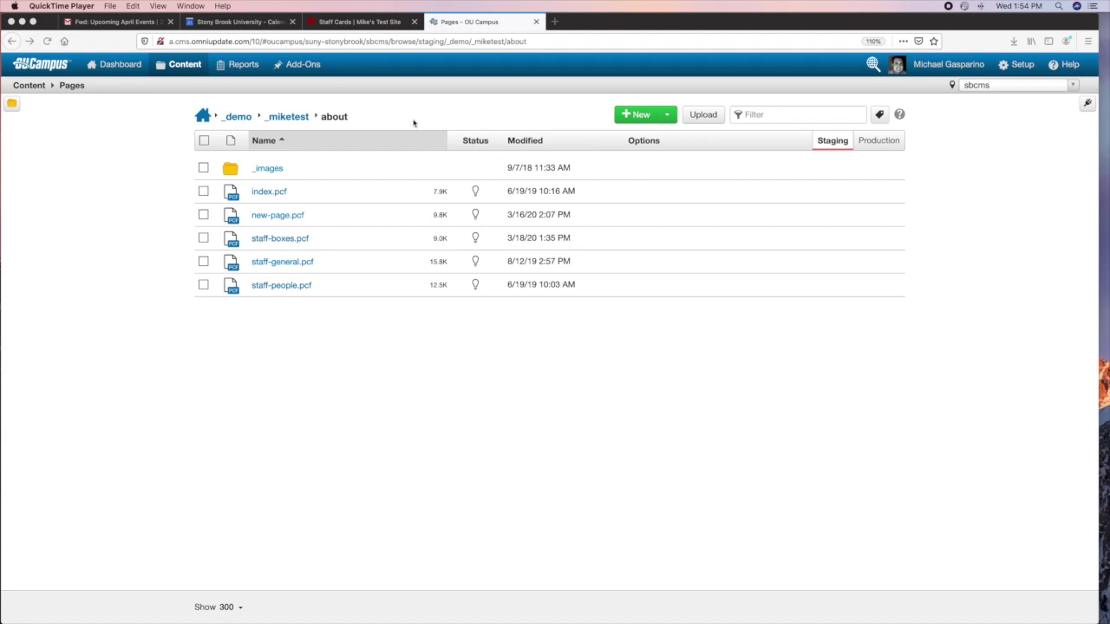
# Step: Move back and forth between the _miketest folder and its about folder listing
pyautogui.click(295, 121)
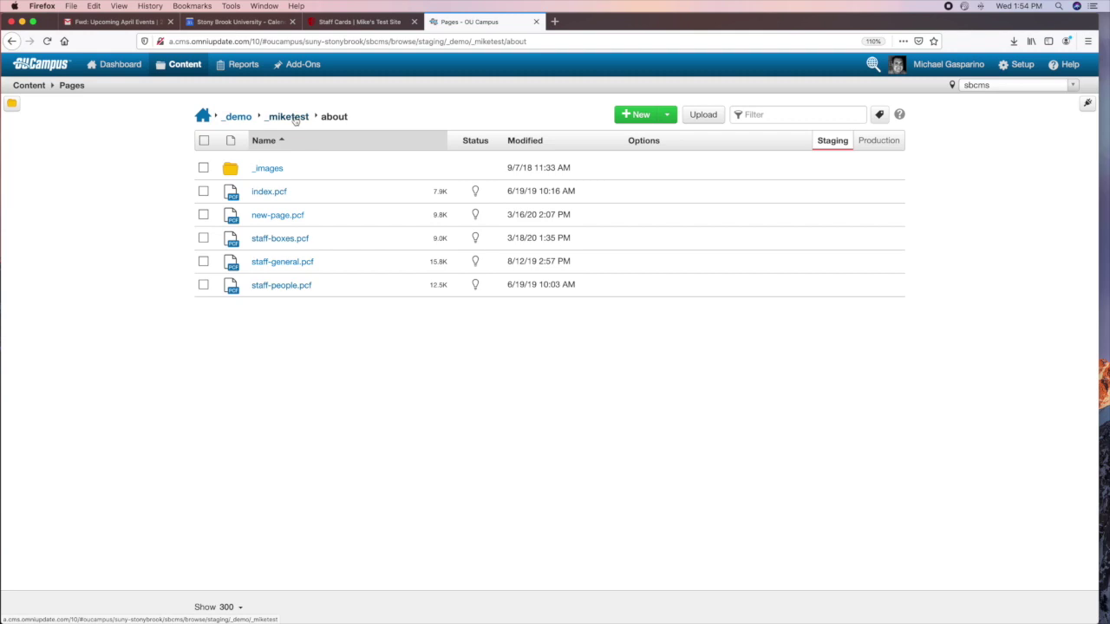
pyautogui.click(295, 119)
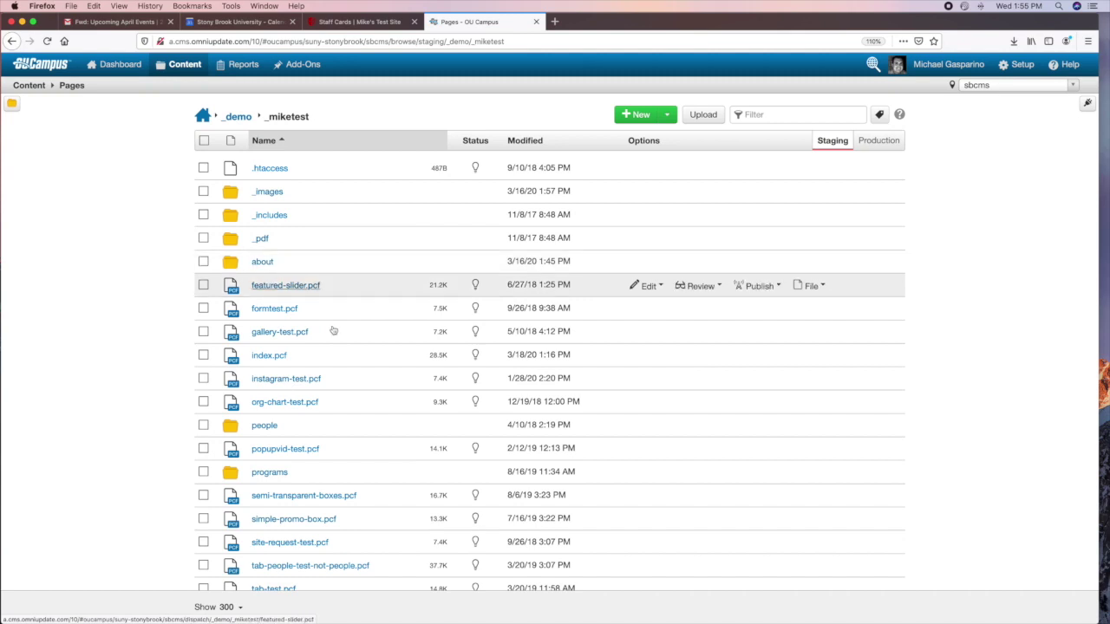
pyautogui.click(261, 262)
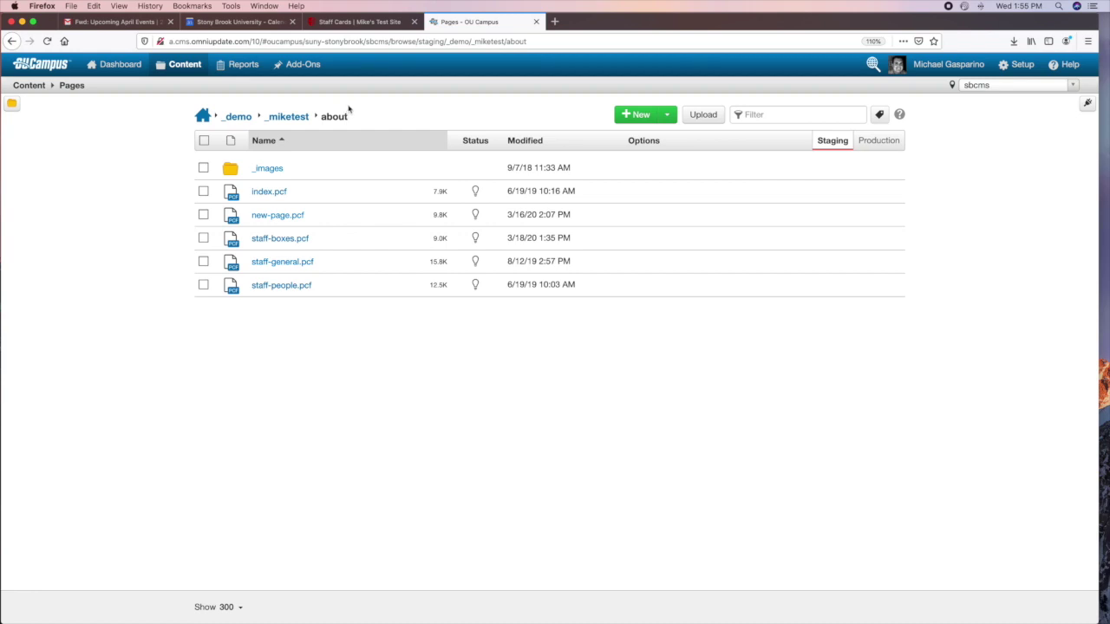
pyautogui.click(293, 117)
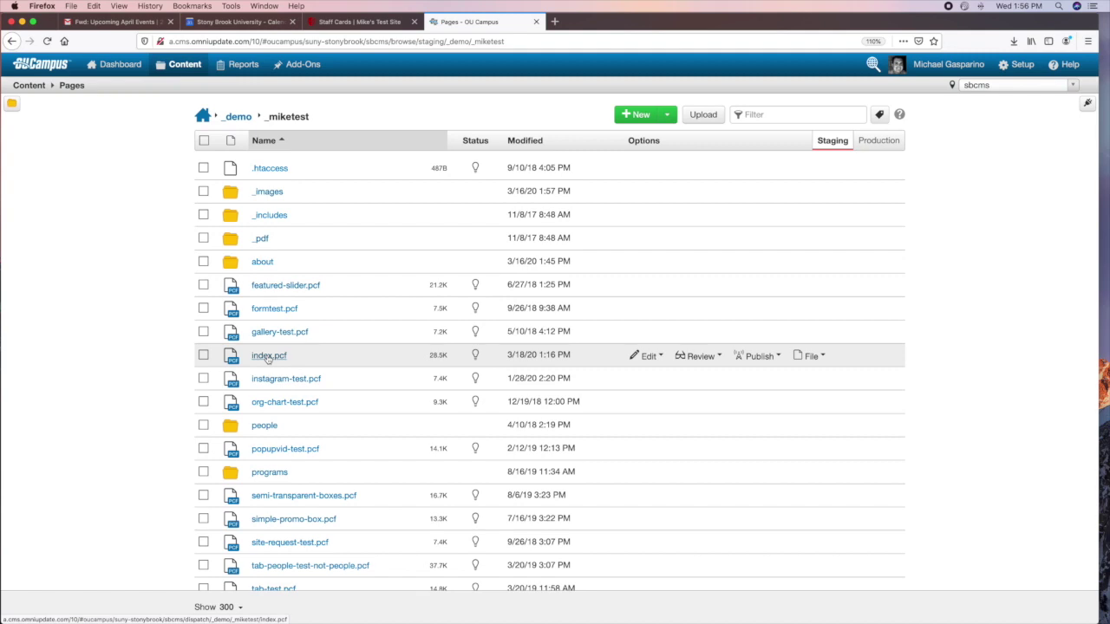
pyautogui.click(271, 263)
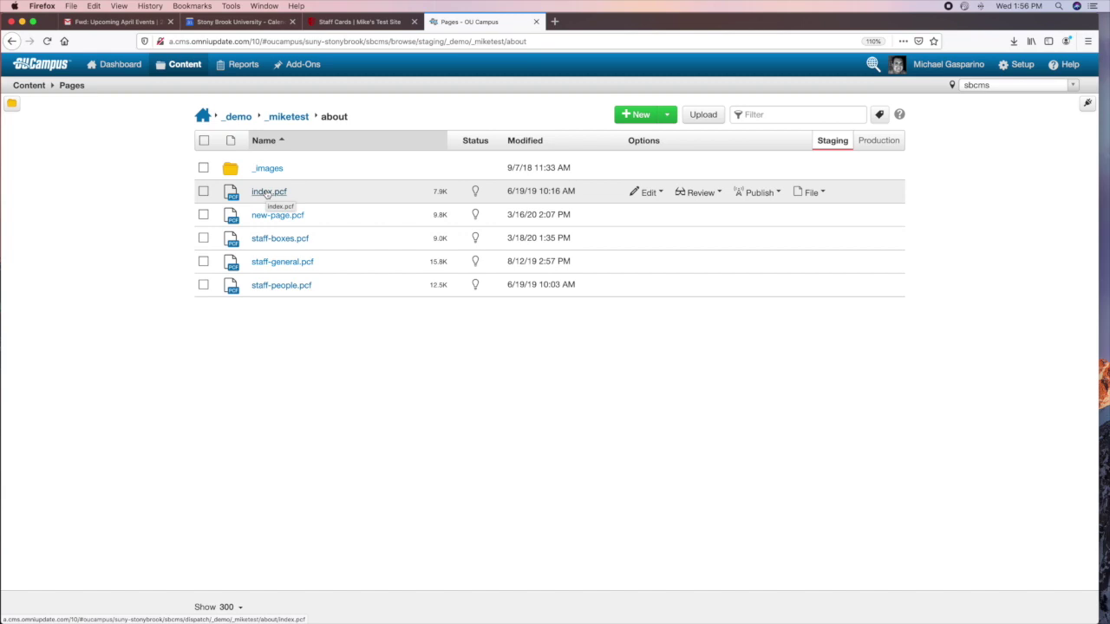
# Step: Open _miketest's _includes folder and switch to the live Staff Cards tab
pyautogui.click(301, 119)
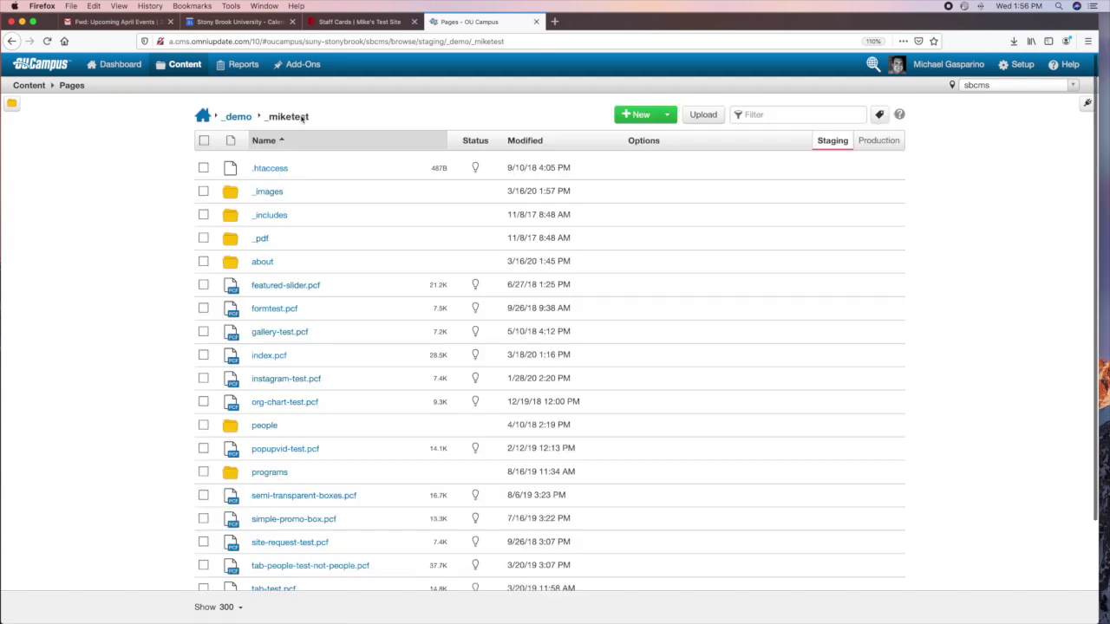
pyautogui.click(270, 215)
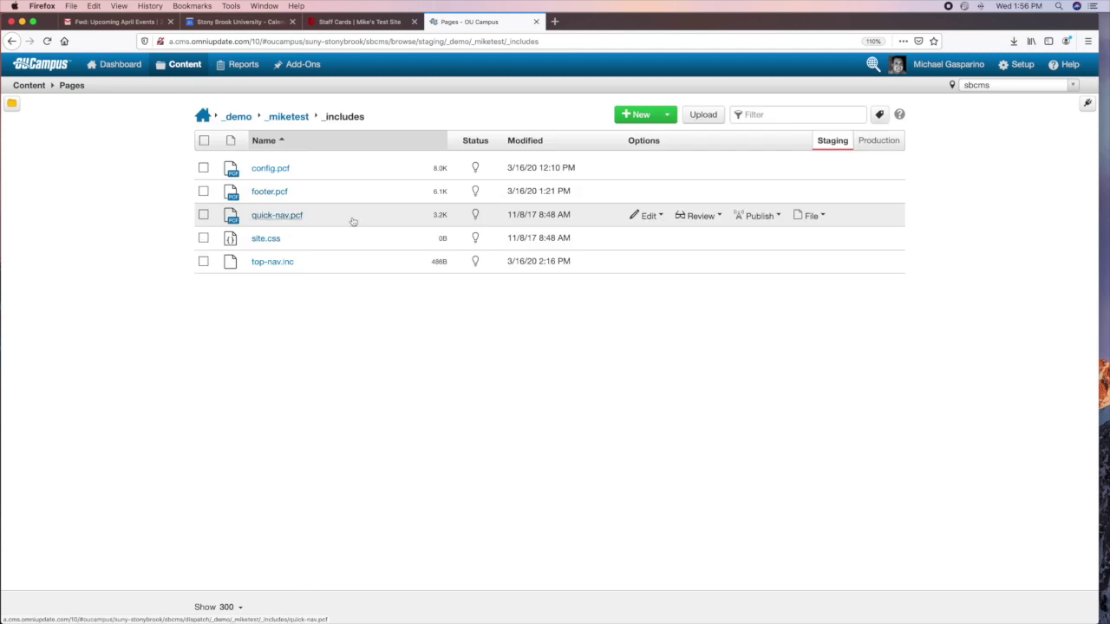
pyautogui.click(360, 22)
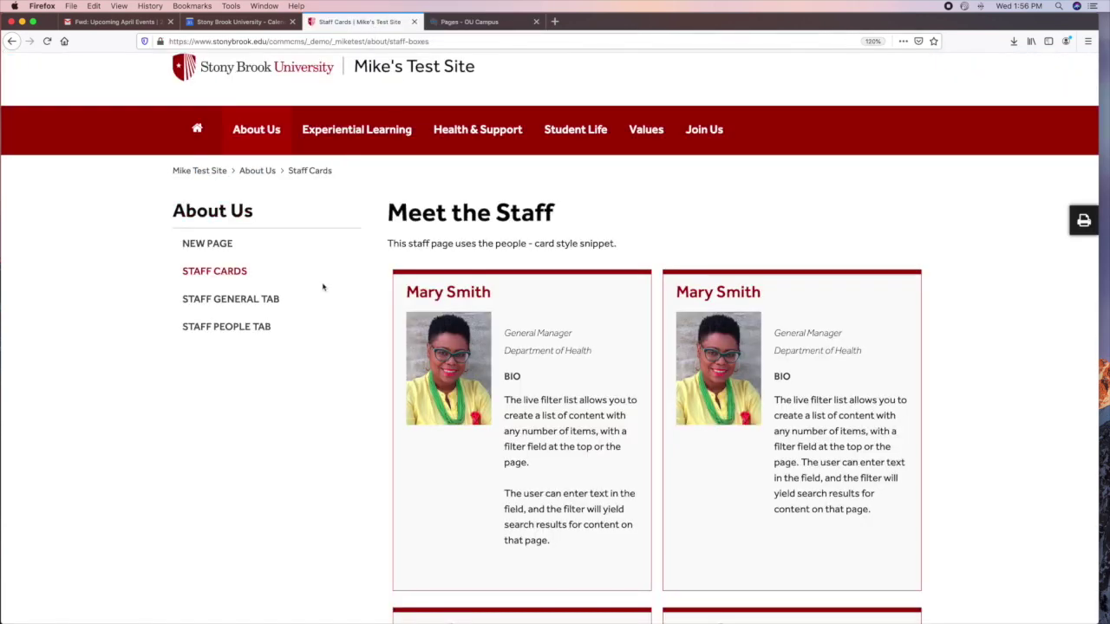
# Step: Scroll the live Staff Cards page to review its navigation and footer
pyautogui.scroll(1, 323, 287)
pyautogui.scroll(2, 322, 287)
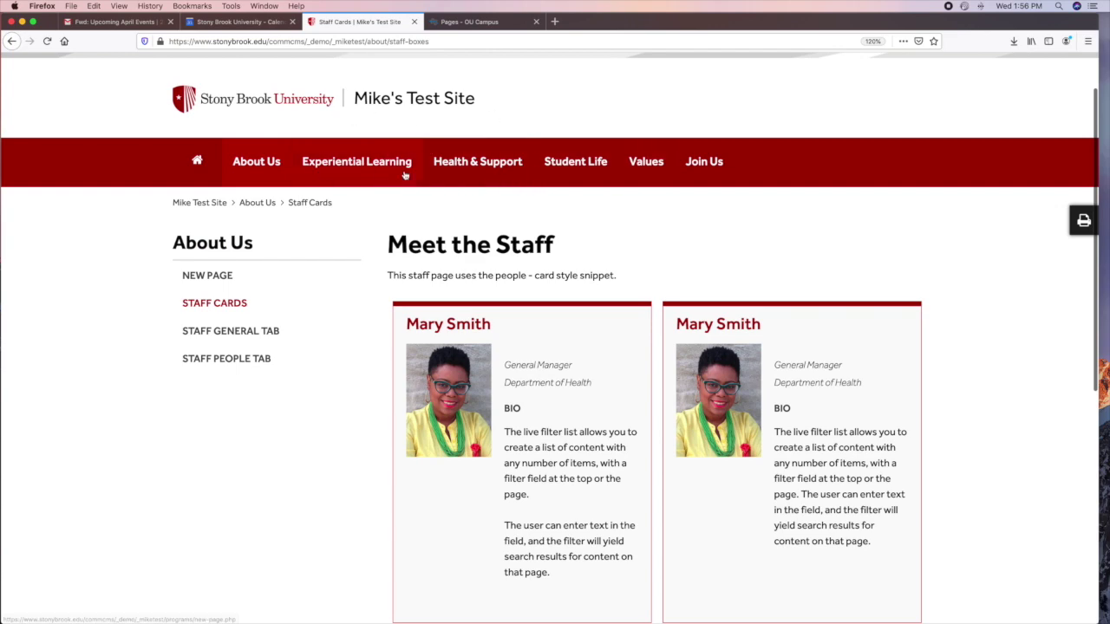
pyautogui.scroll(-5, 343, 310)
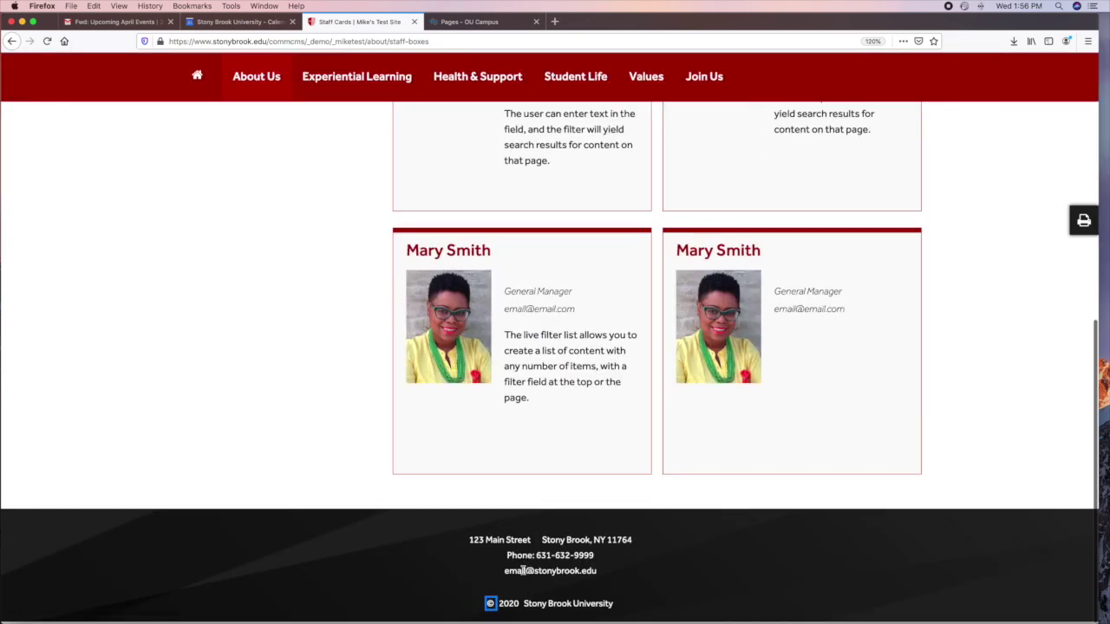
# Step: Open top-nav.inc from the _includes folder in the WYSIWYG editor
pyautogui.hotkey('ctrl', 'Tab')
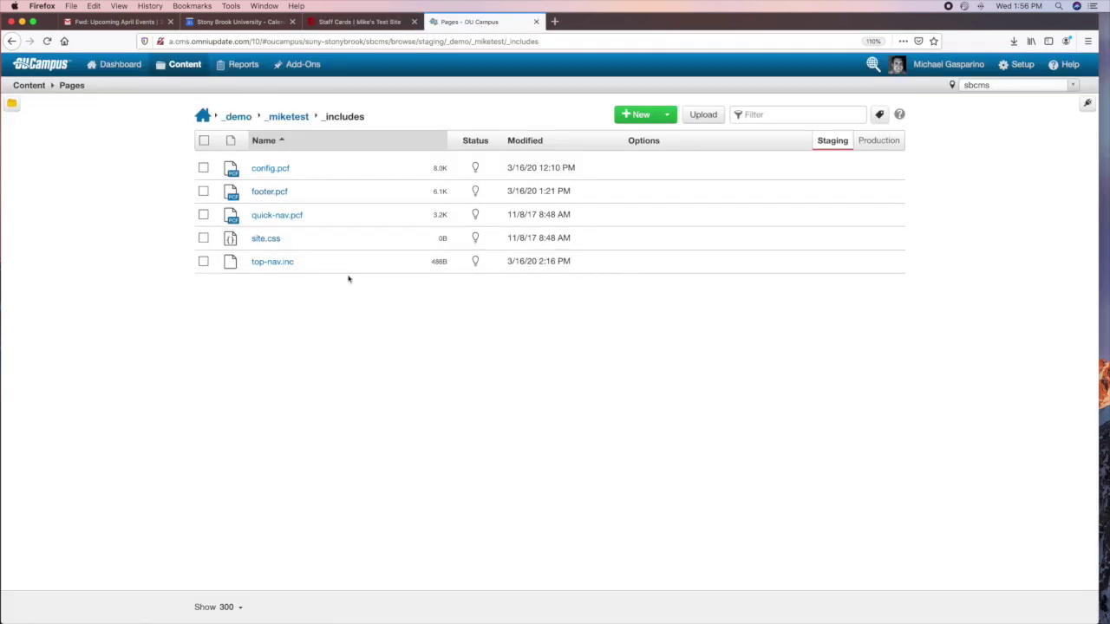
pyautogui.click(369, 22)
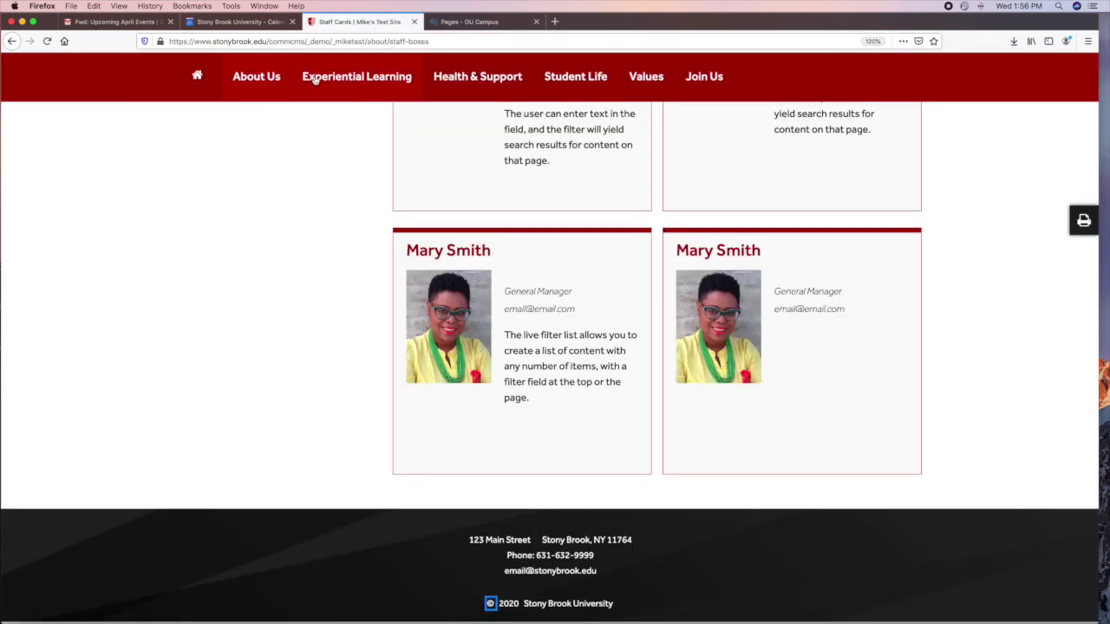
pyautogui.click(486, 23)
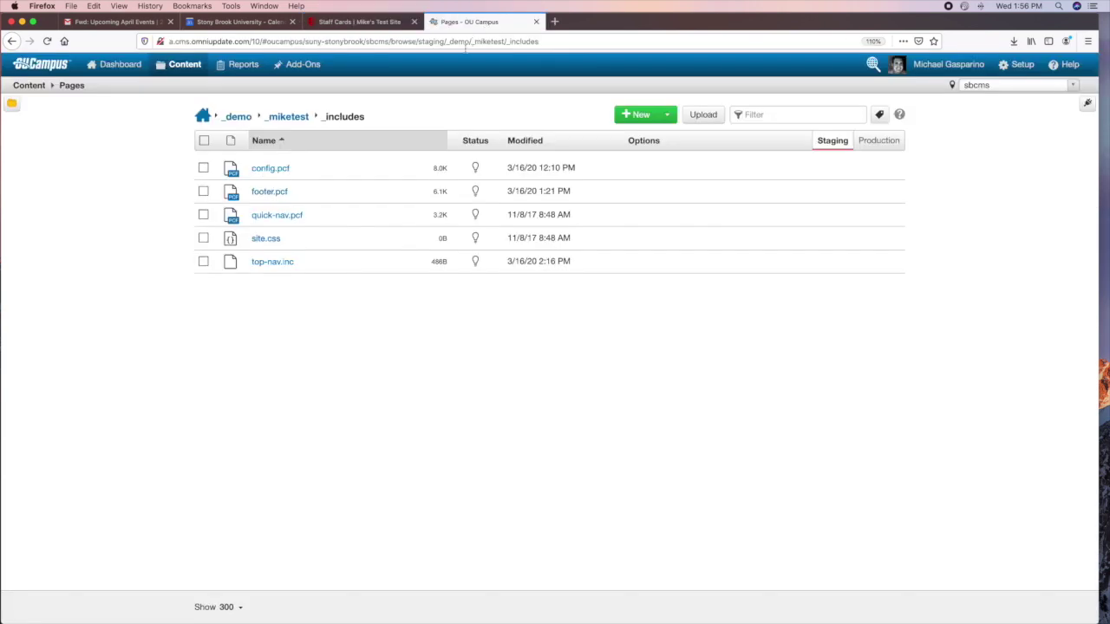
pyautogui.click(268, 262)
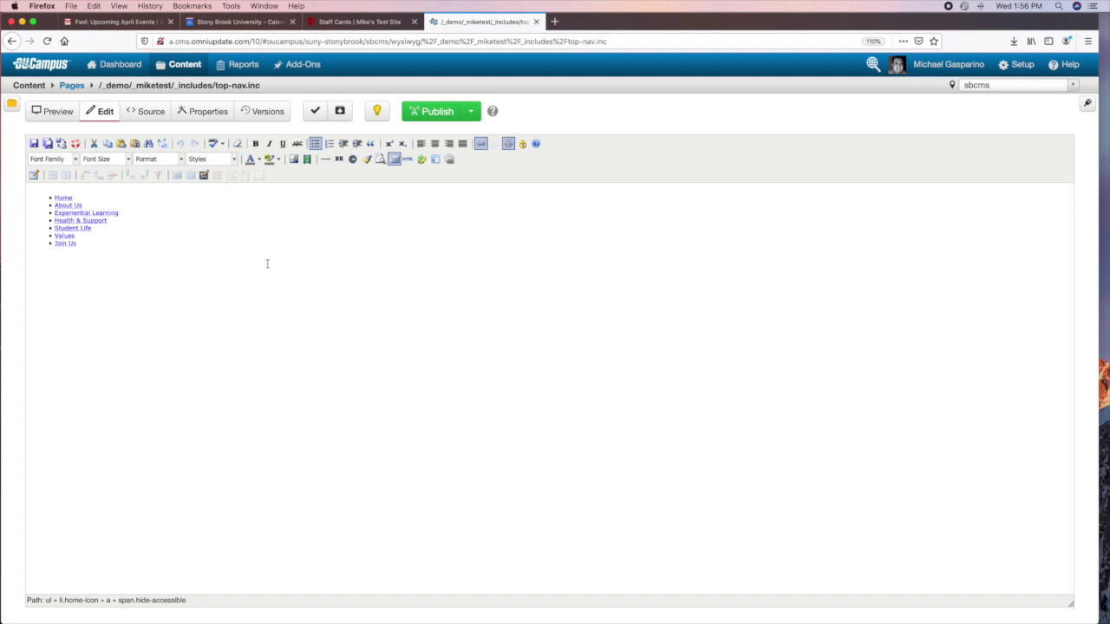
# Step: Add and remove a bullet after Health & Support, then save and check in top-nav.inc
pyautogui.click(118, 222)
pyautogui.press('Return')
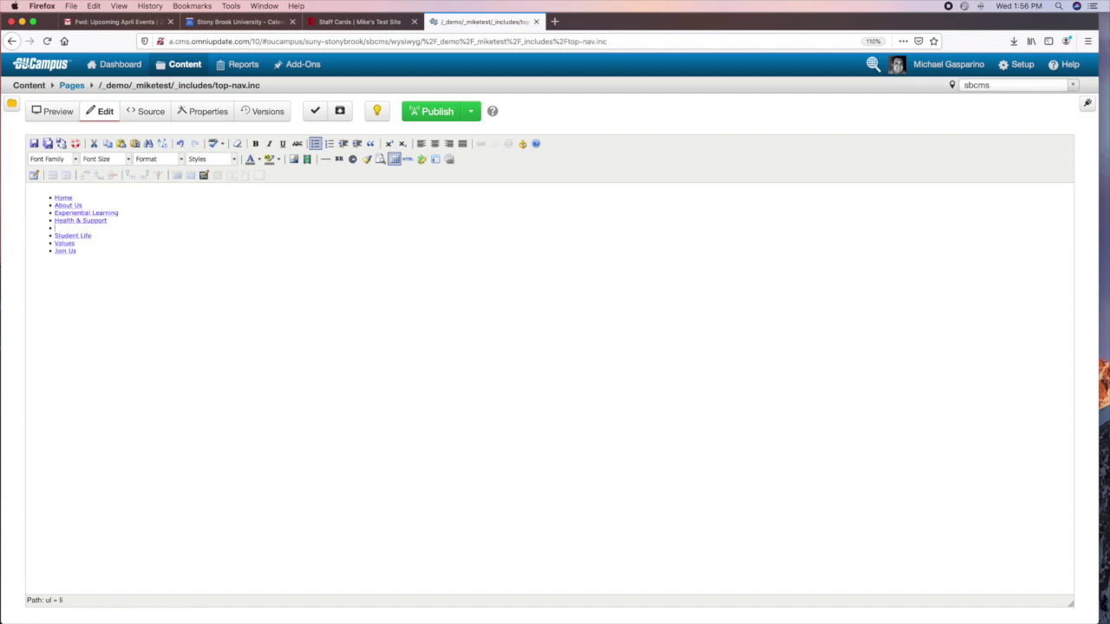
pyautogui.press('BackSpace')
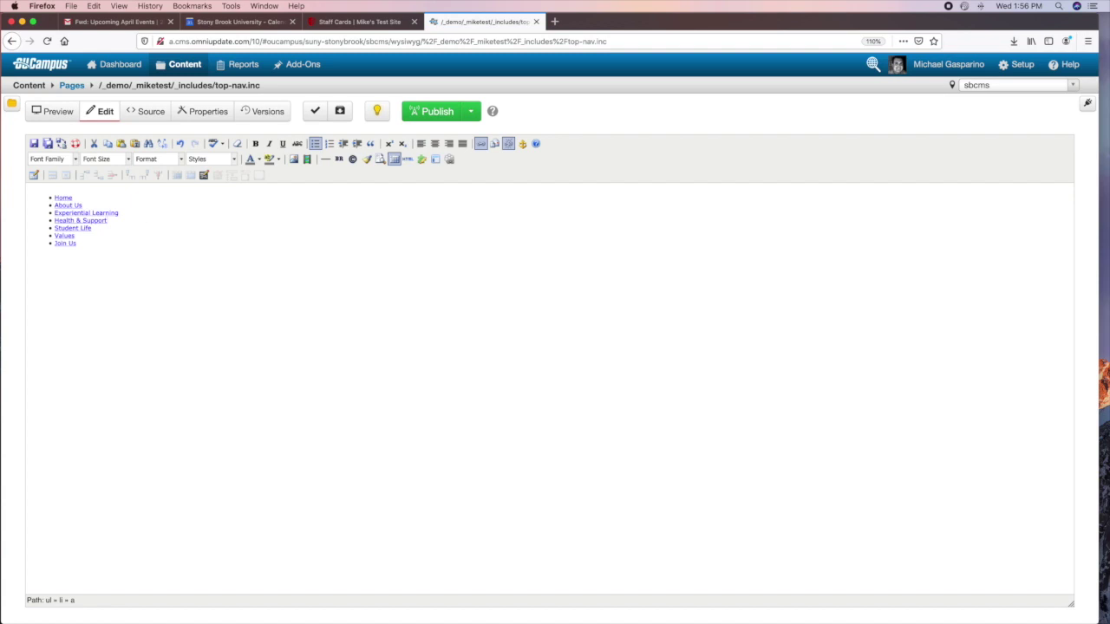
pyautogui.click(34, 143)
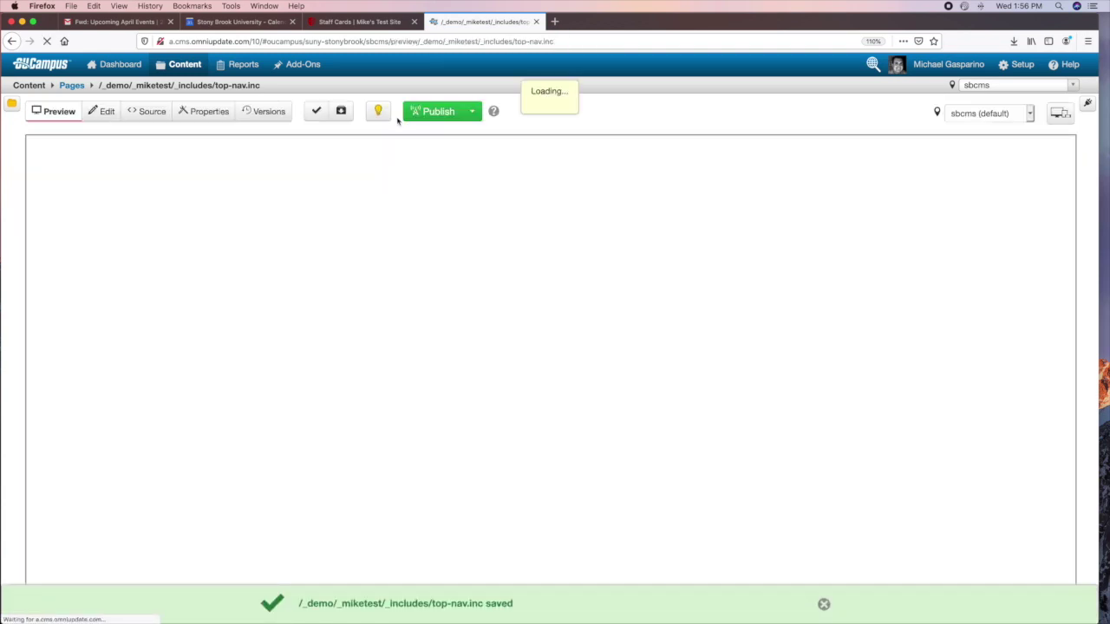
pyautogui.click(378, 111)
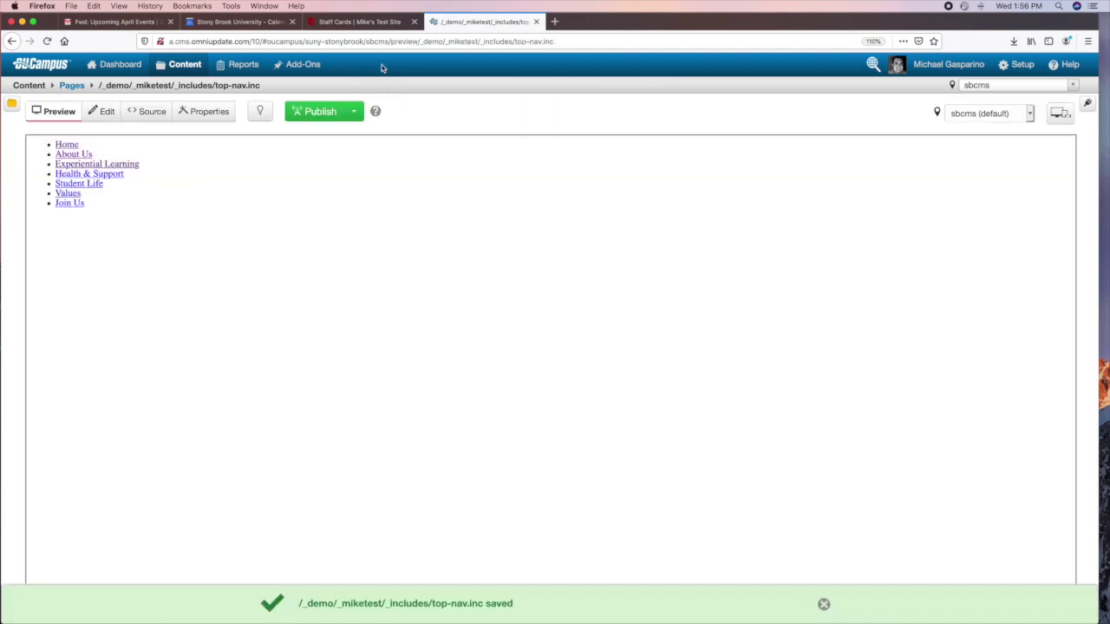
# Step: Glance at the live Staff Cards tab, then return to the about folder's page list
pyautogui.click(381, 25)
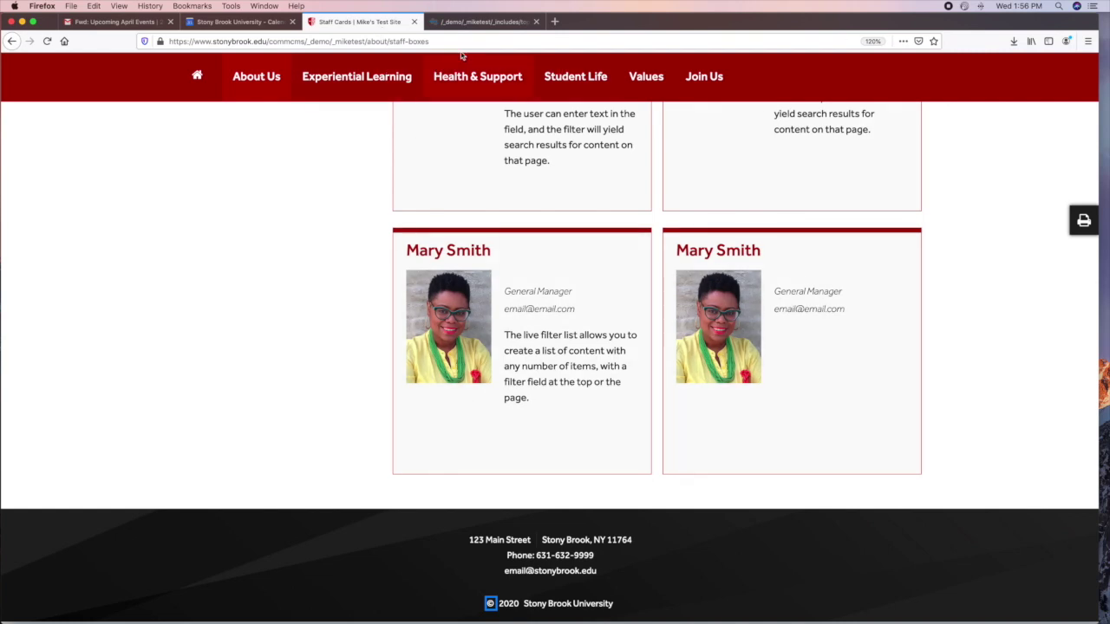
pyautogui.click(481, 26)
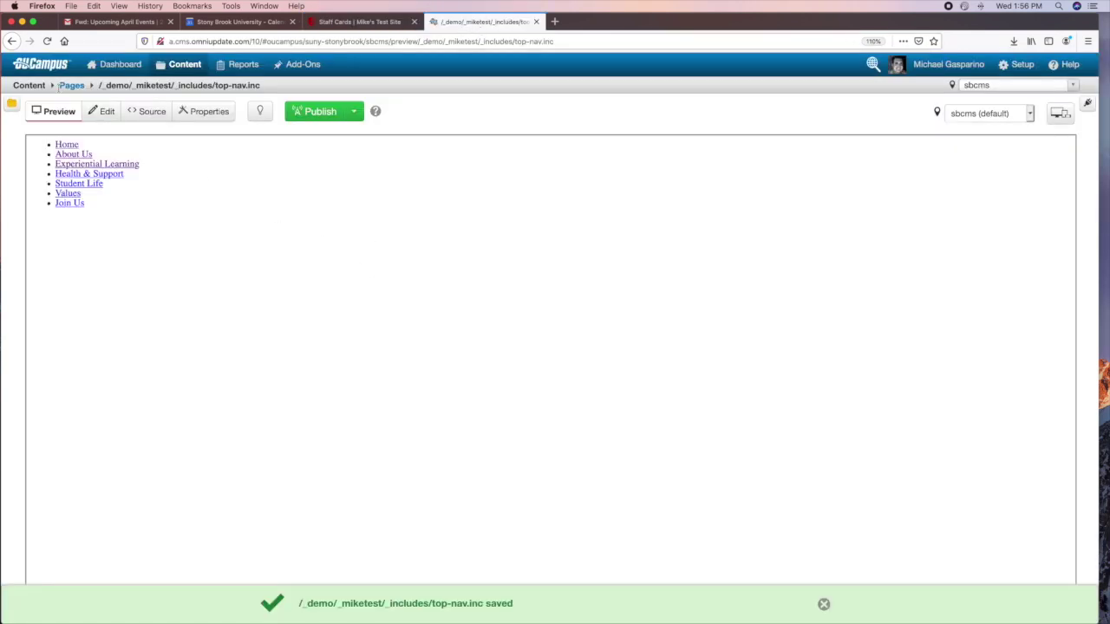
pyautogui.click(73, 87)
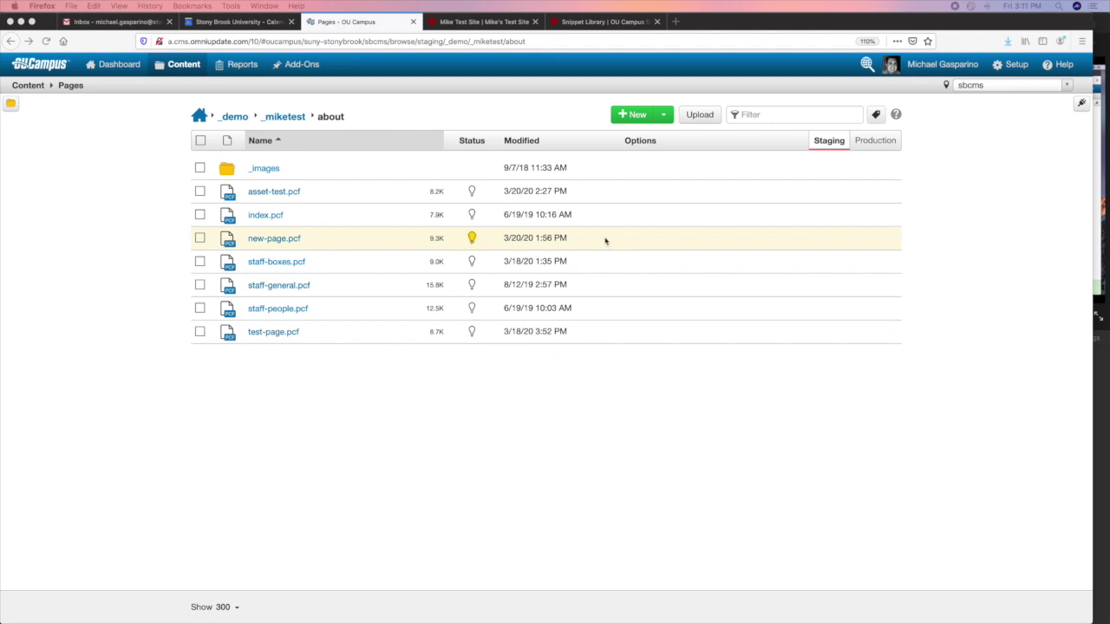
# Step: Show Review ▸ Versions for new-page.pcf, with View, Compare and Revert on its four versions
pyautogui.moveTo(615, 241)
pyautogui.click(694, 239)
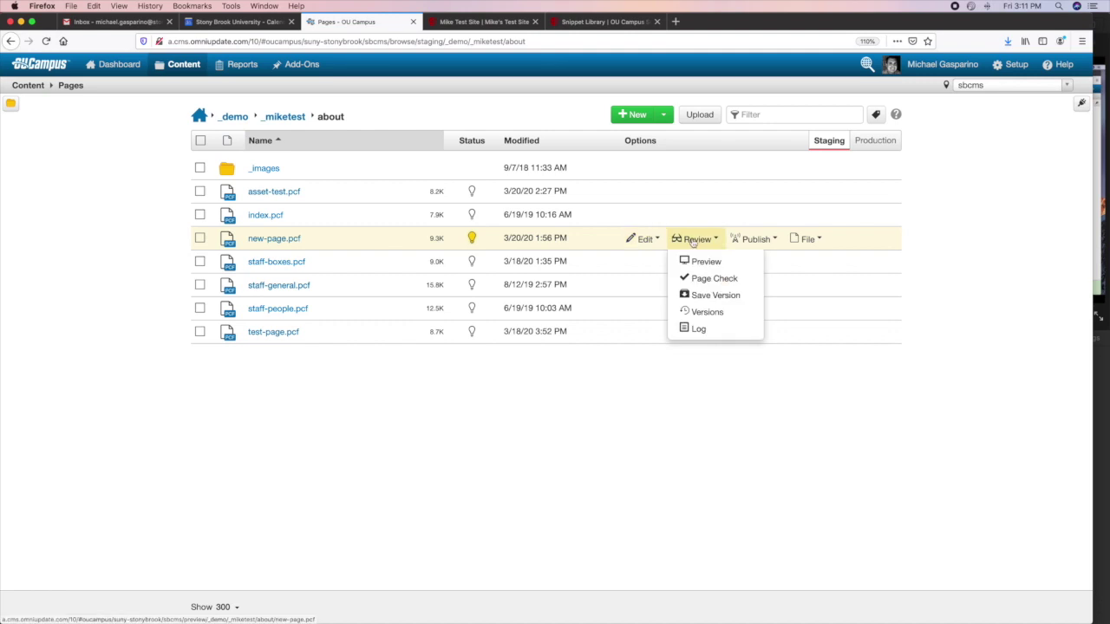
pyautogui.click(702, 312)
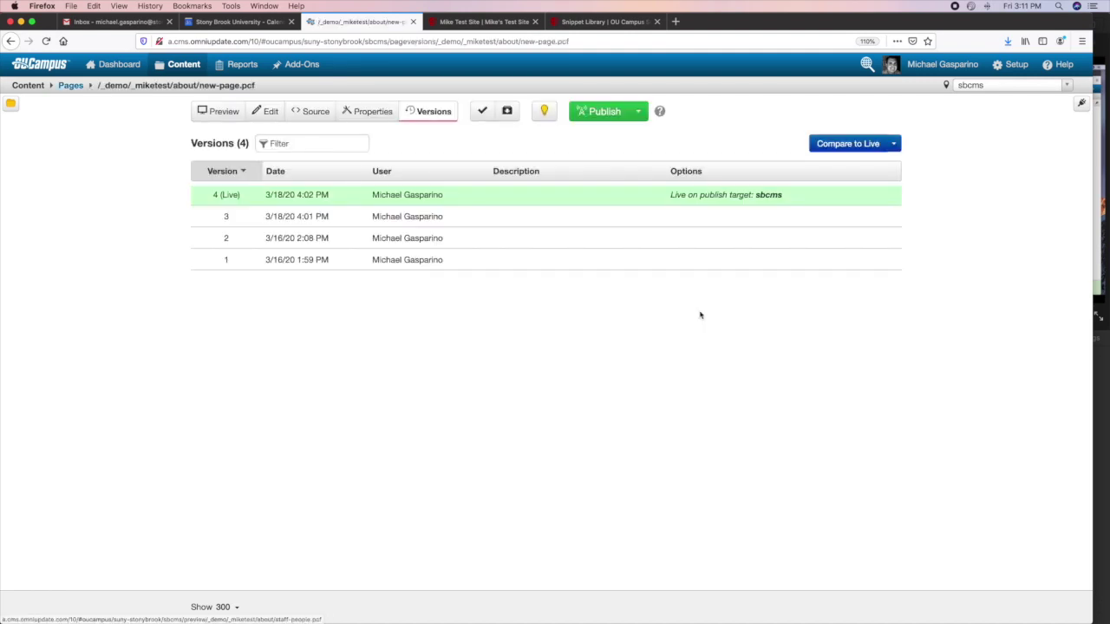
pyautogui.moveTo(563, 202)
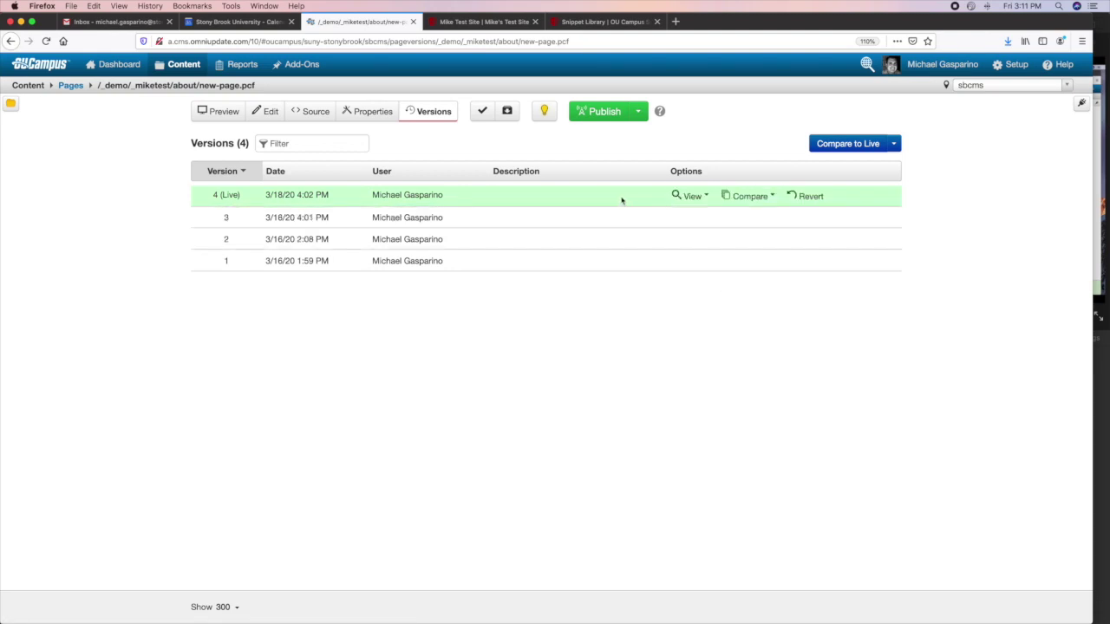
pyautogui.moveTo(728, 197)
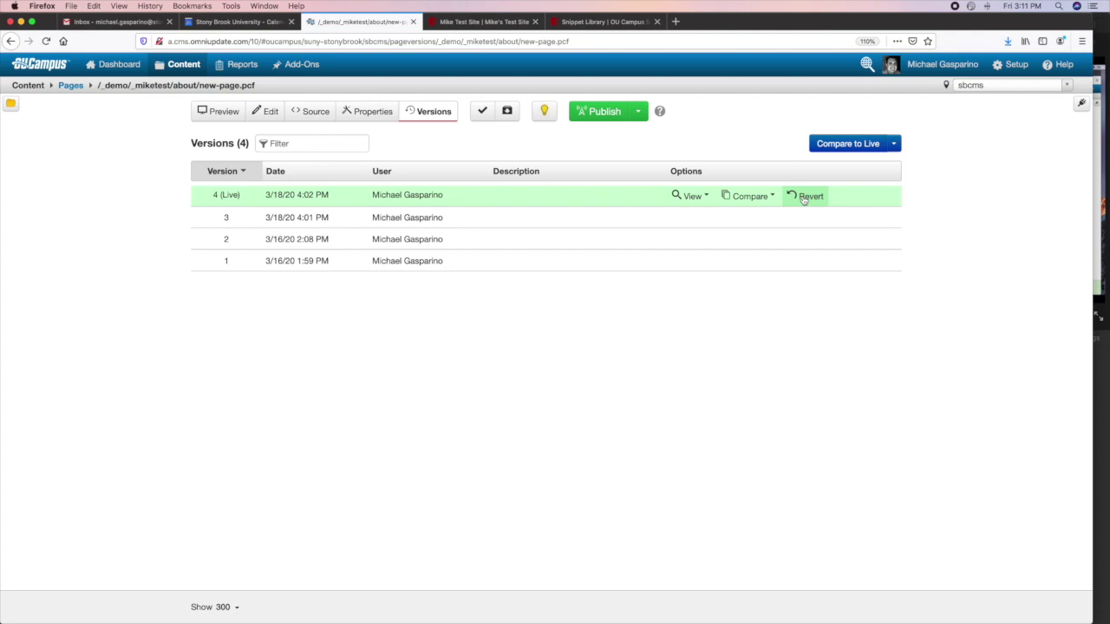
pyautogui.moveTo(802, 226)
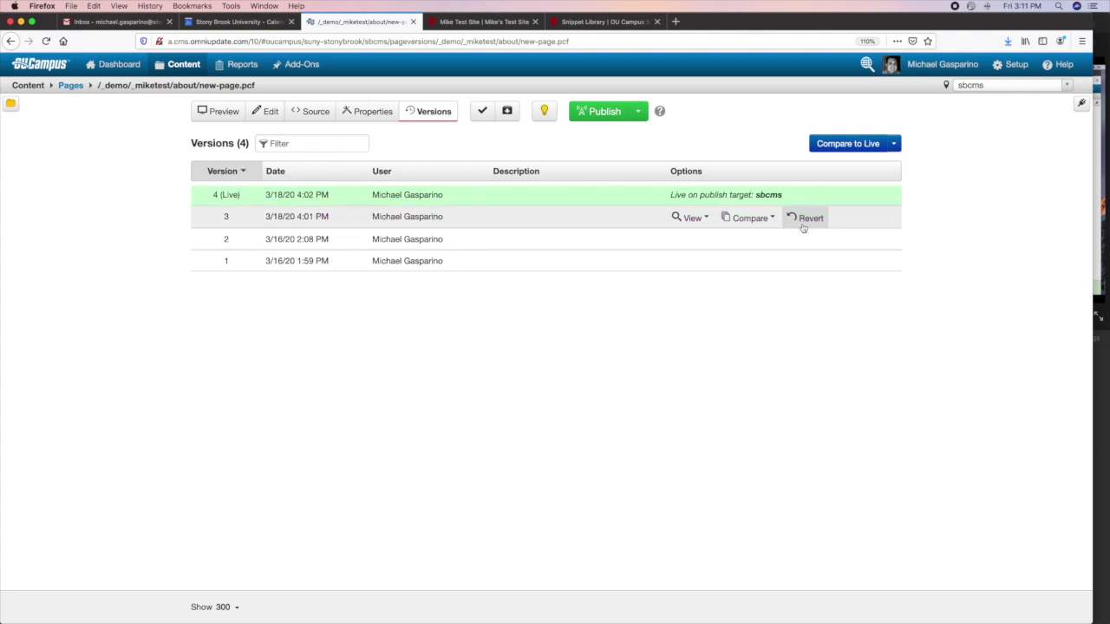